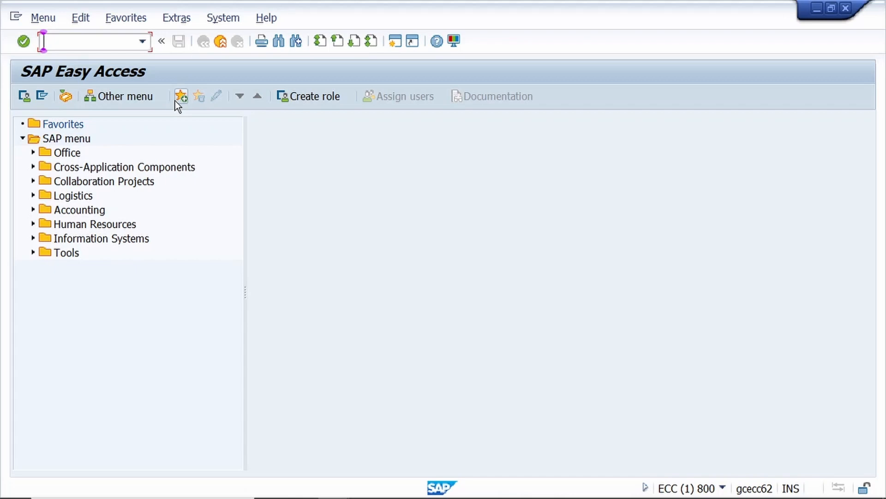
- Start transaction LSMW and create project Z561 with the description "initial stock upload"
{"action": "type", "text": "lsmw"}
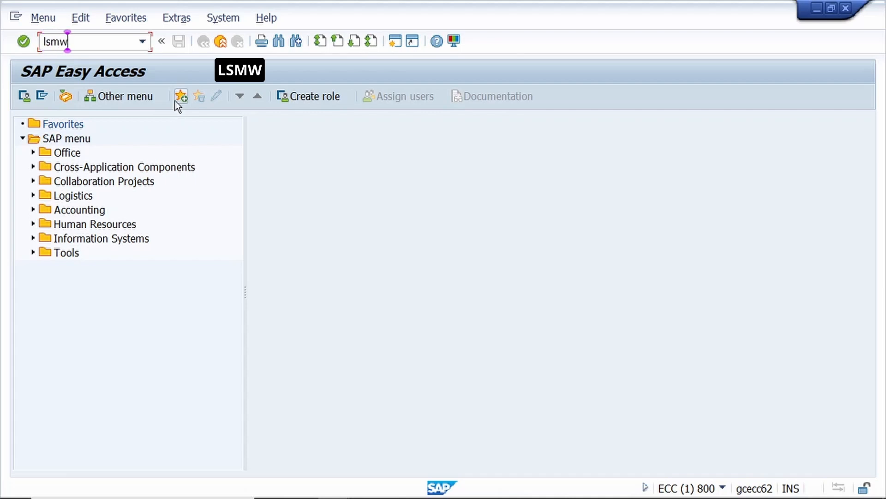
{"action": "key", "text": "Return"}
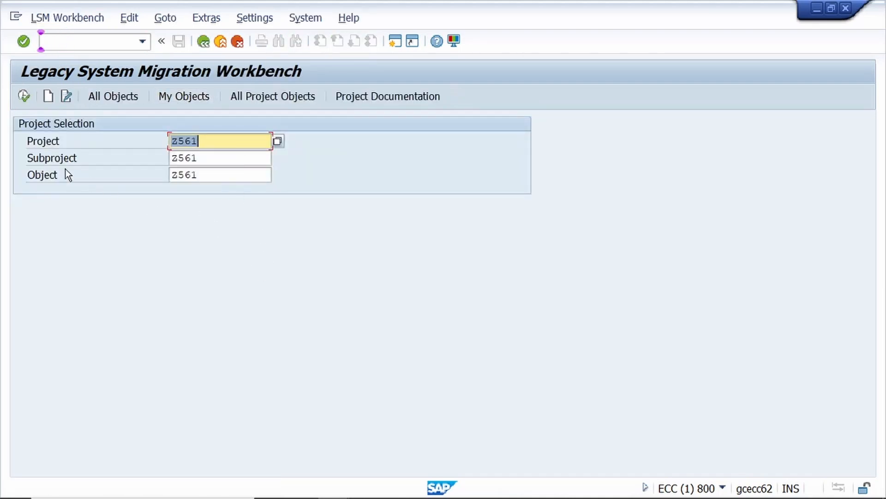
{"action": "left_click", "coordinate": [47, 96]}
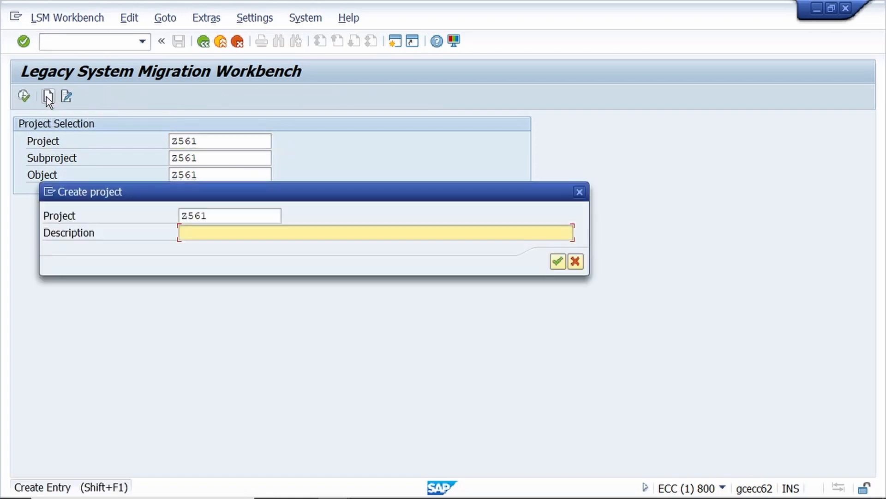
{"action": "type", "text": "i"}
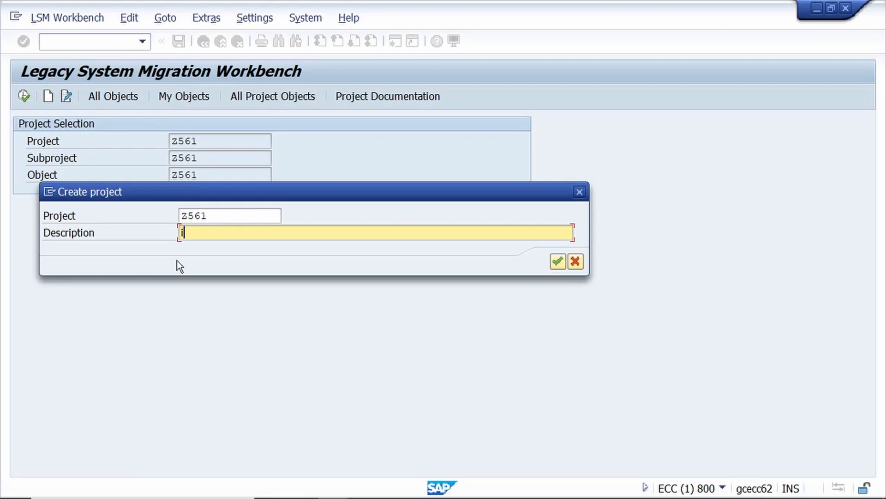
{"action": "type", "text": "nitial stock upload"}
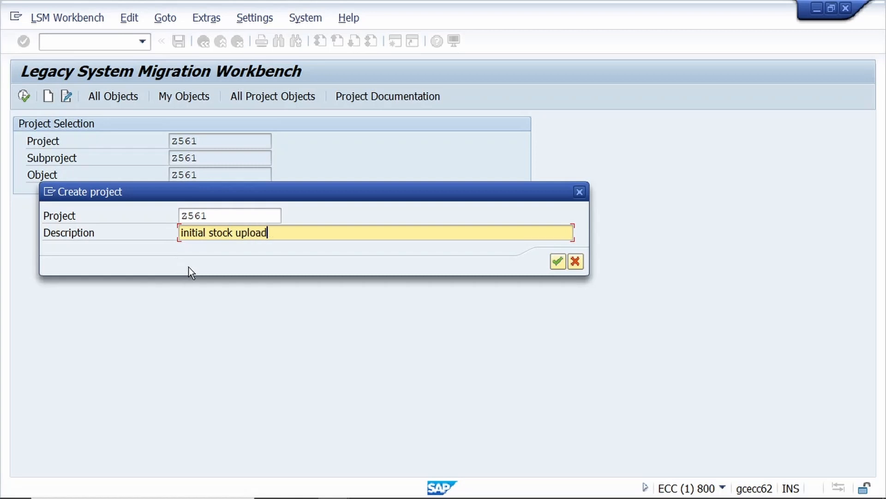
{"action": "key", "text": "ctrl+a"}
{"action": "key", "text": "ctrl+c"}
{"action": "key", "text": "Right"}
{"action": "left_click", "coordinate": [558, 261]}
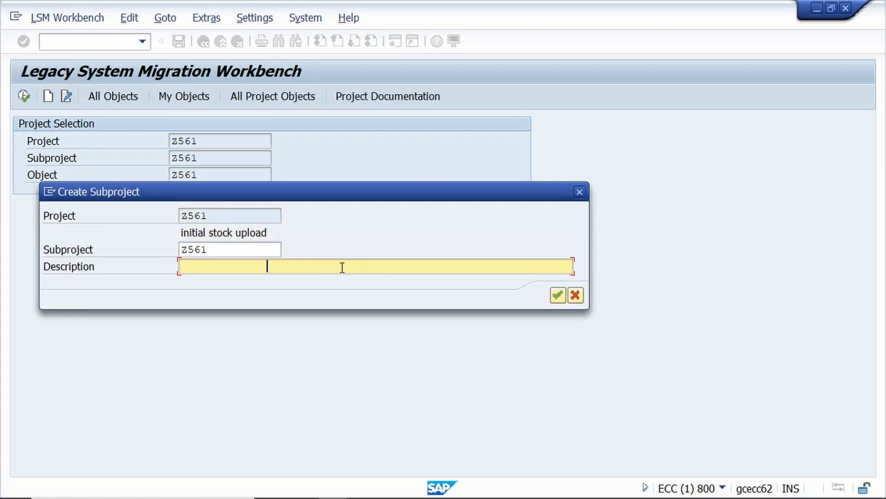
- Create subproject Z561 and object Z561, reusing "initial stock upload" as the description and name
{"action": "key", "text": "ctrl+v"}
{"action": "left_click", "coordinate": [558, 295]}
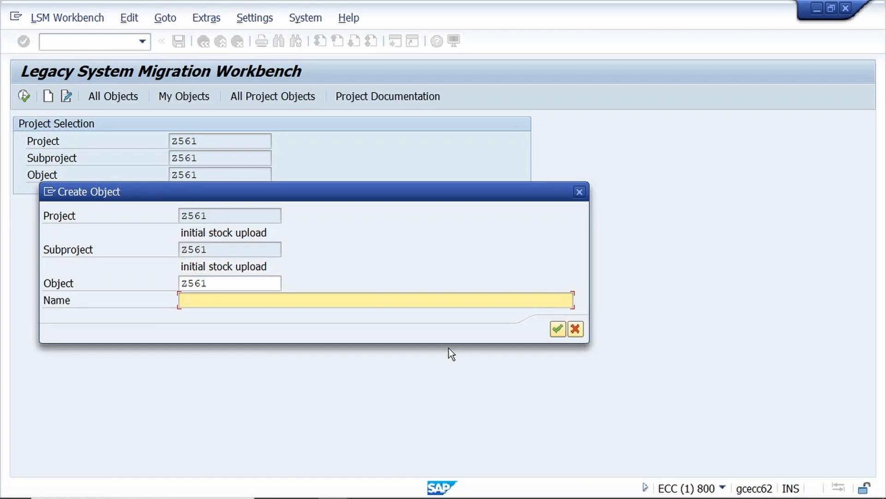
{"action": "key", "text": "ctrl+v"}
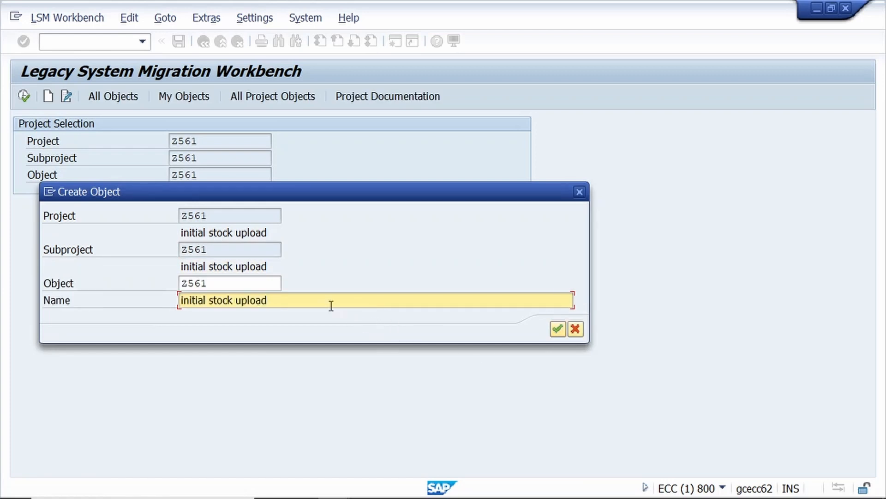
{"action": "left_click", "coordinate": [557, 329]}
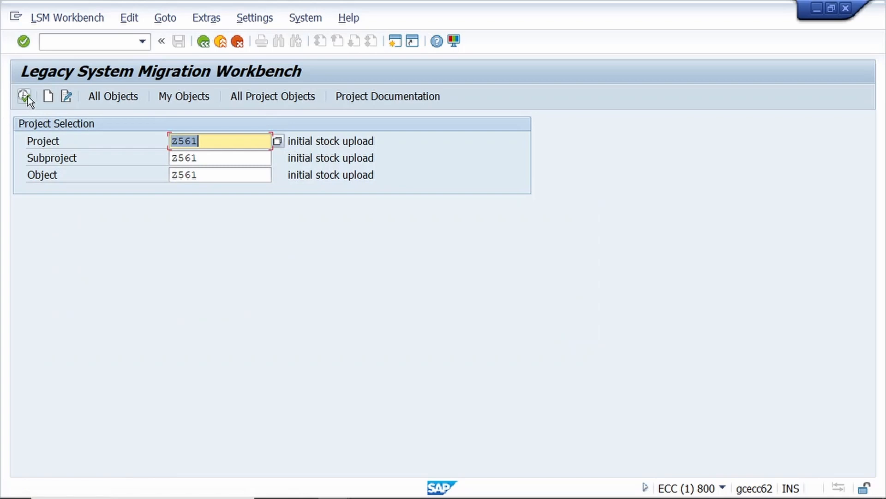
- Open the object attributes of Z561 for editing and set the Standard Batch/Direct Input object to 0110 Goods movement
{"action": "left_click", "coordinate": [24, 96]}
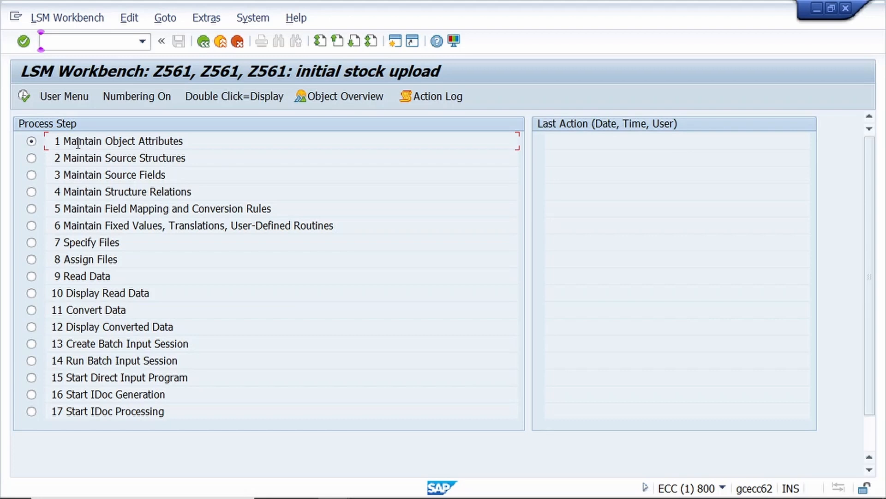
{"action": "left_click", "coordinate": [23, 99]}
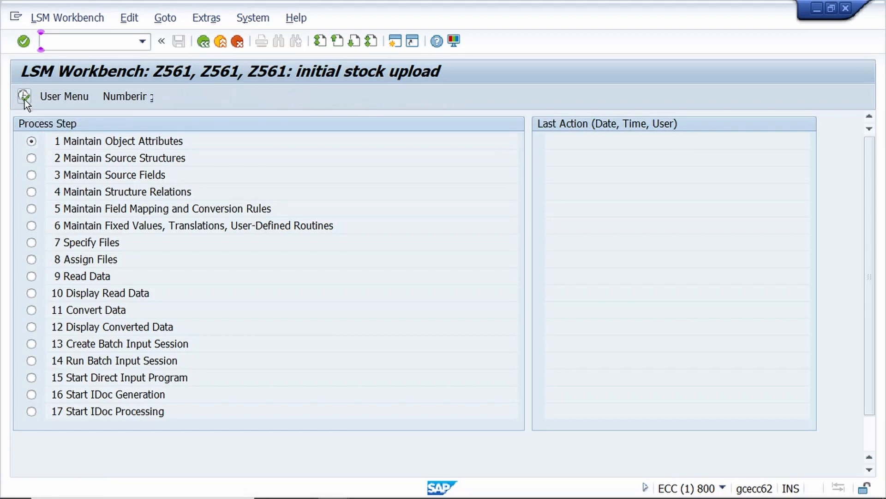
{"action": "left_click", "coordinate": [54, 94]}
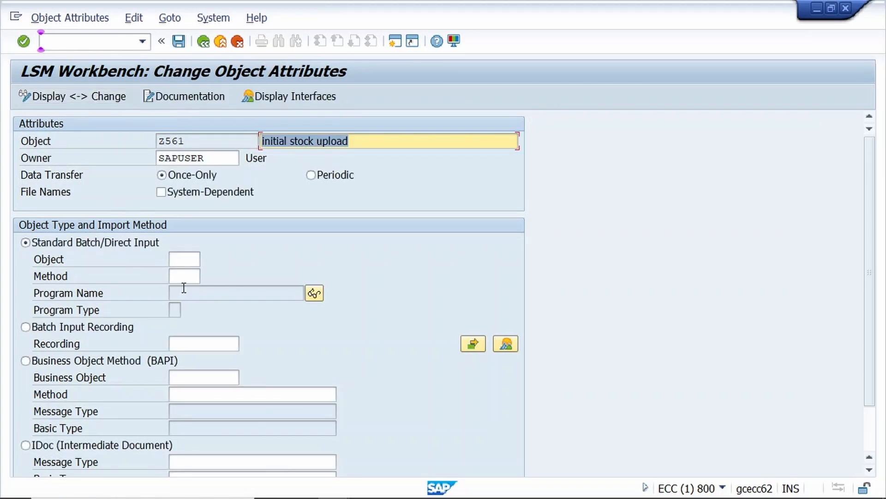
{"action": "left_click", "coordinate": [185, 259]}
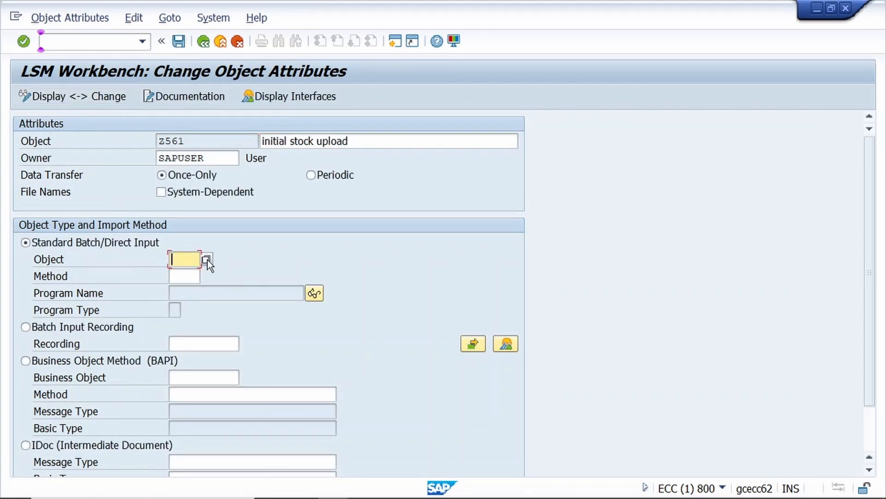
{"action": "left_click", "coordinate": [207, 259]}
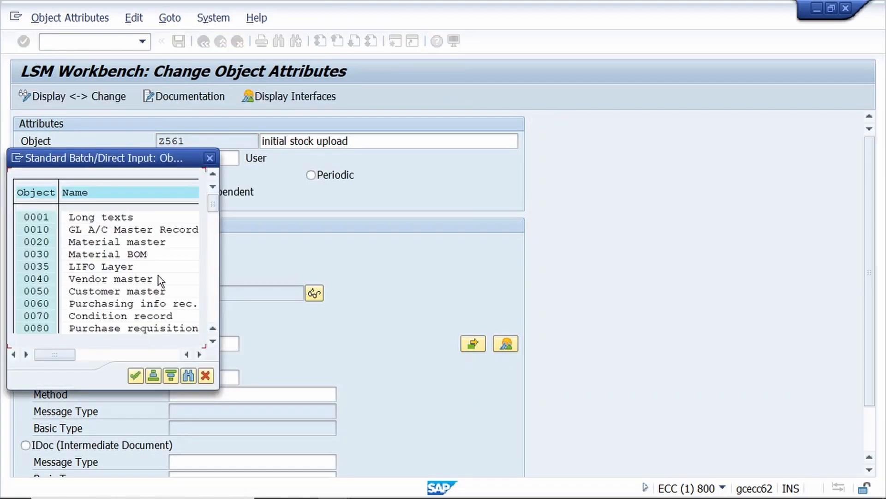
{"action": "scroll", "coordinate": [158, 276], "scroll_direction": "down", "scroll_amount": 1}
{"action": "scroll", "coordinate": [158, 275], "scroll_direction": "down", "scroll_amount": 1}
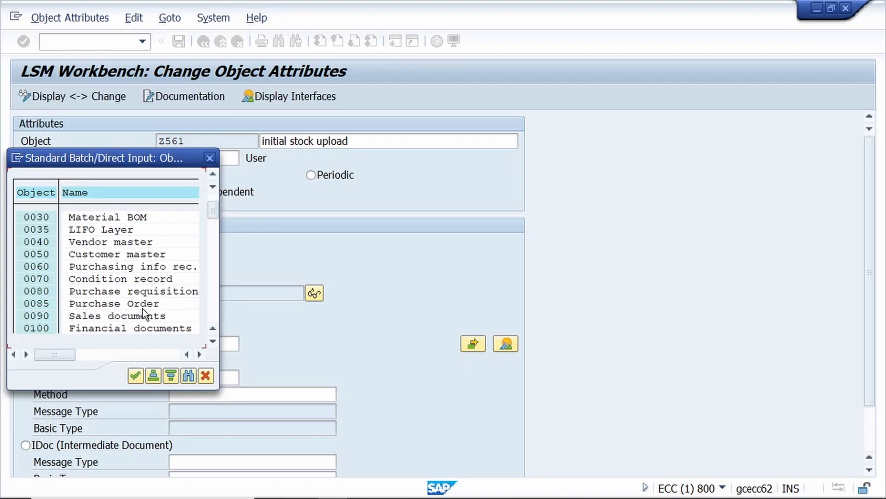
{"action": "scroll", "coordinate": [150, 273], "scroll_direction": "down", "scroll_amount": 1}
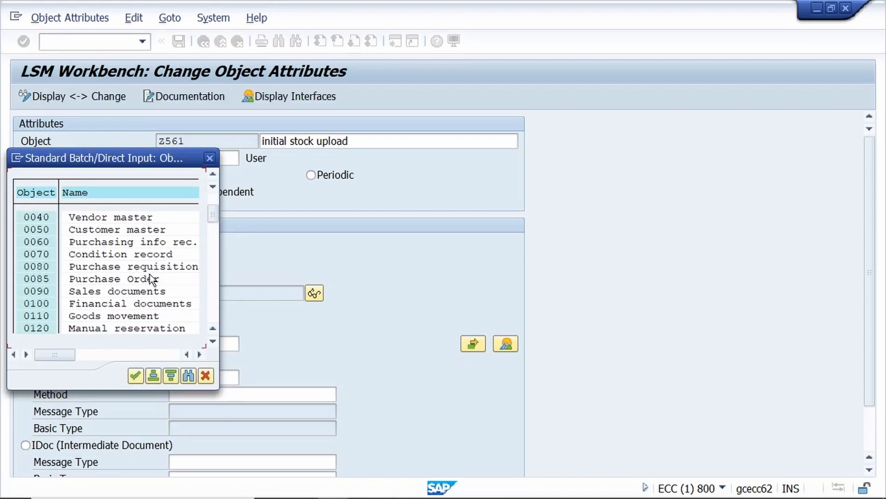
{"action": "left_click", "coordinate": [137, 316]}
{"action": "left_click", "coordinate": [136, 376]}
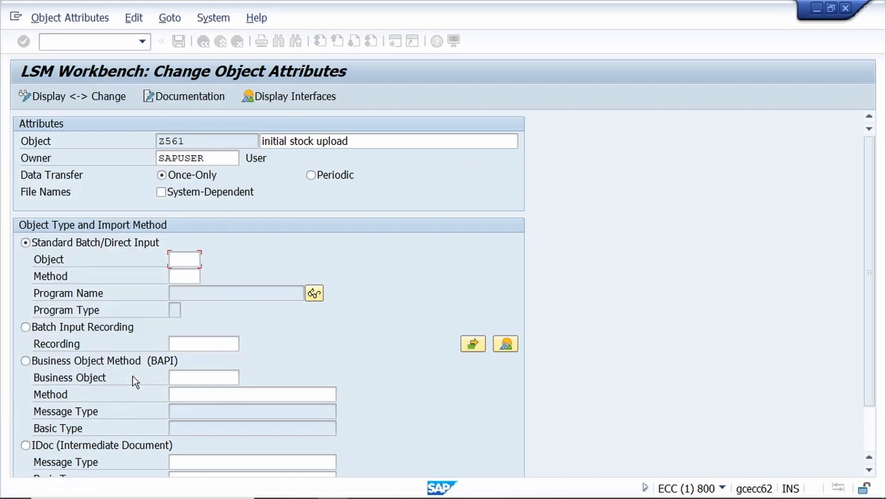
- Set the goods movement import method to 0000, save the object attributes and return to the process steps
{"action": "left_click", "coordinate": [191, 276]}
{"action": "left_click", "coordinate": [206, 276]}
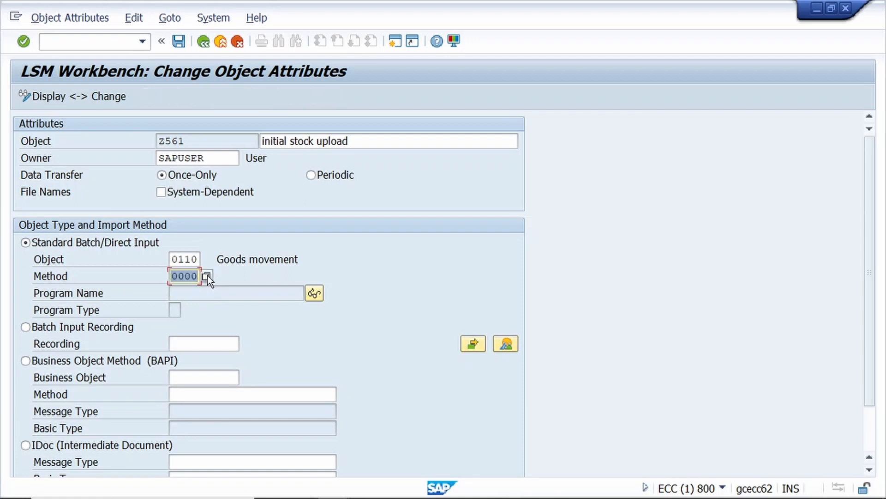
{"action": "left_click", "coordinate": [178, 42]}
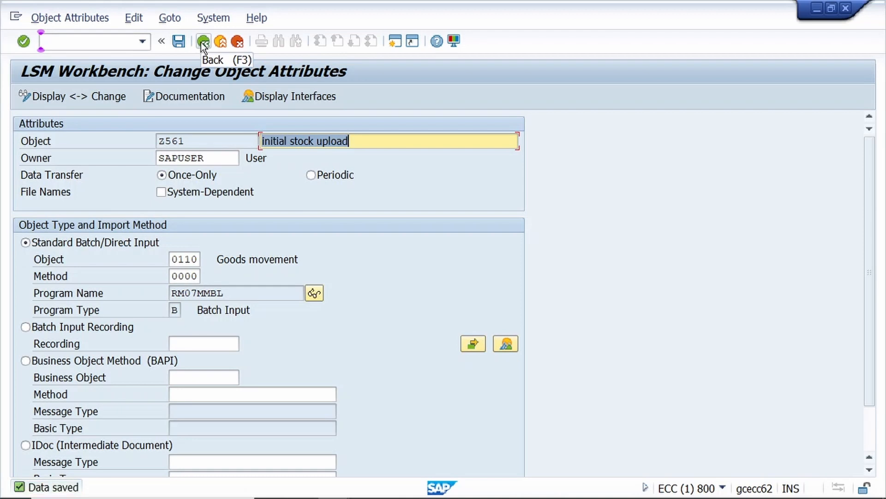
{"action": "left_click", "coordinate": [203, 43]}
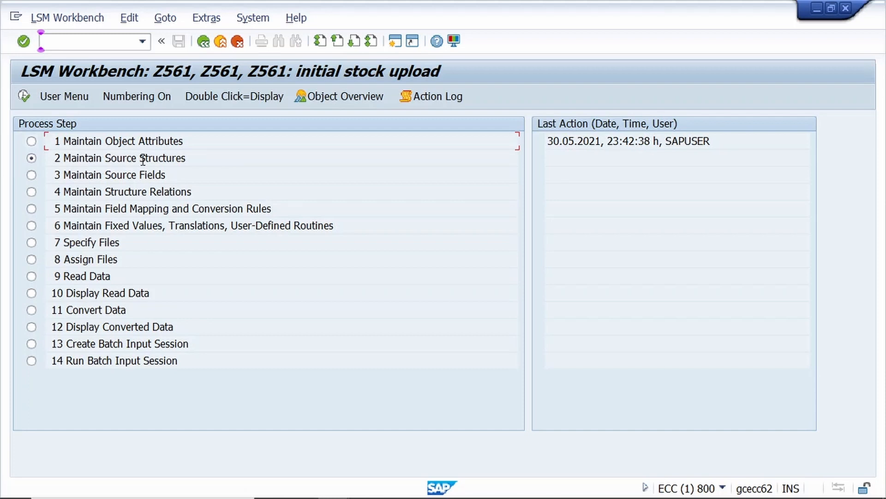
- Create and save source structure ZZ561 with the description "initial stock upload", returning to the process steps
{"action": "left_click", "coordinate": [23, 97]}
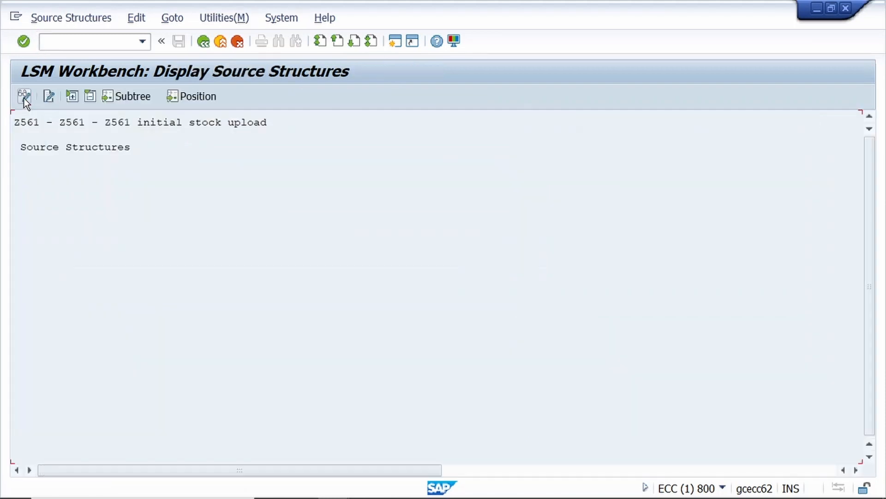
{"action": "left_click", "coordinate": [26, 96]}
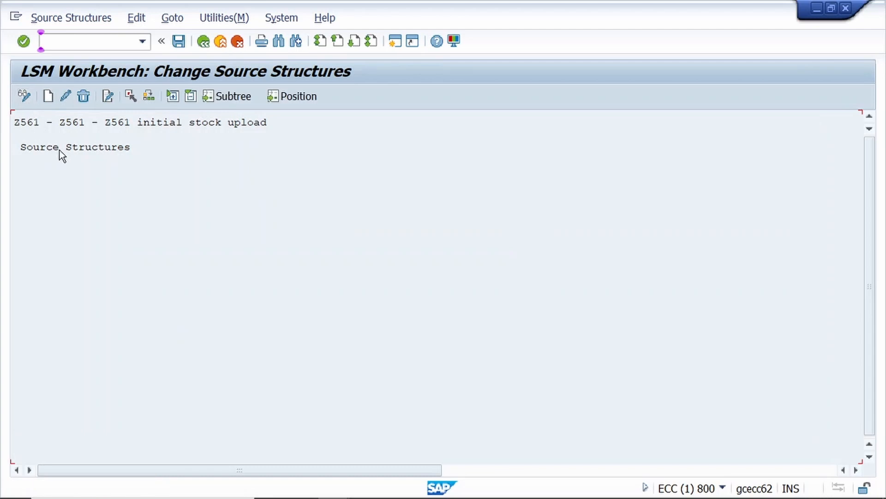
{"action": "left_click", "coordinate": [48, 96]}
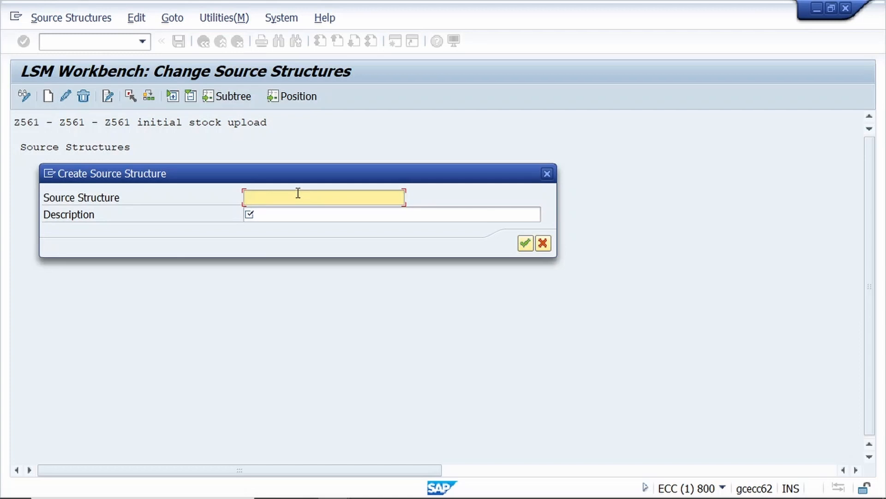
{"action": "type", "text": "zz"}
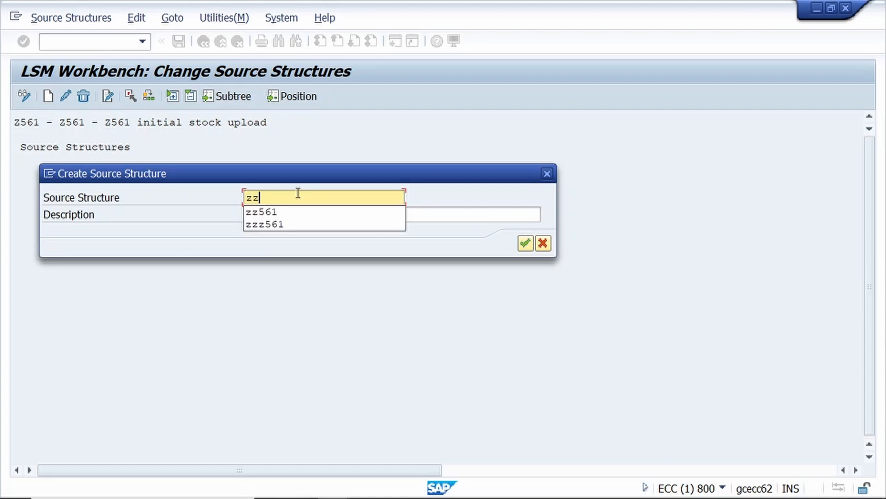
{"action": "type", "text": "561"}
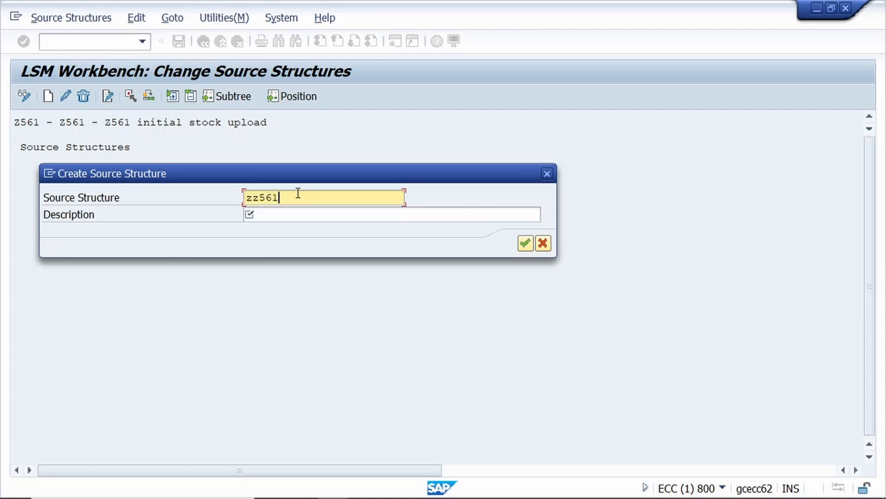
{"action": "key", "text": "Tab"}
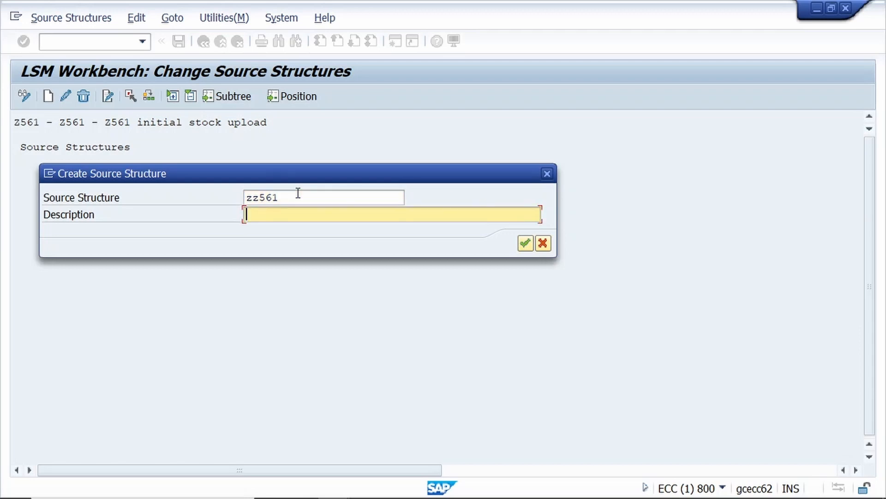
{"action": "type", "text": "initial stock upload"}
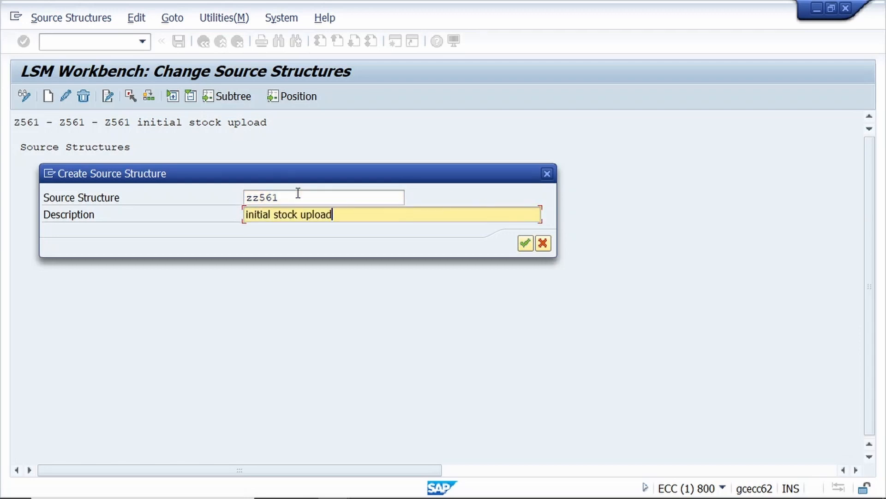
{"action": "left_click", "coordinate": [525, 244]}
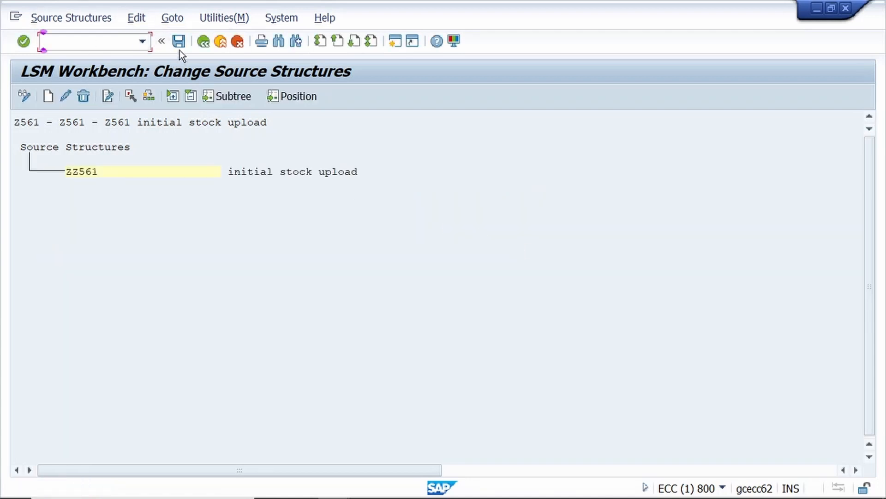
{"action": "left_click", "coordinate": [179, 46]}
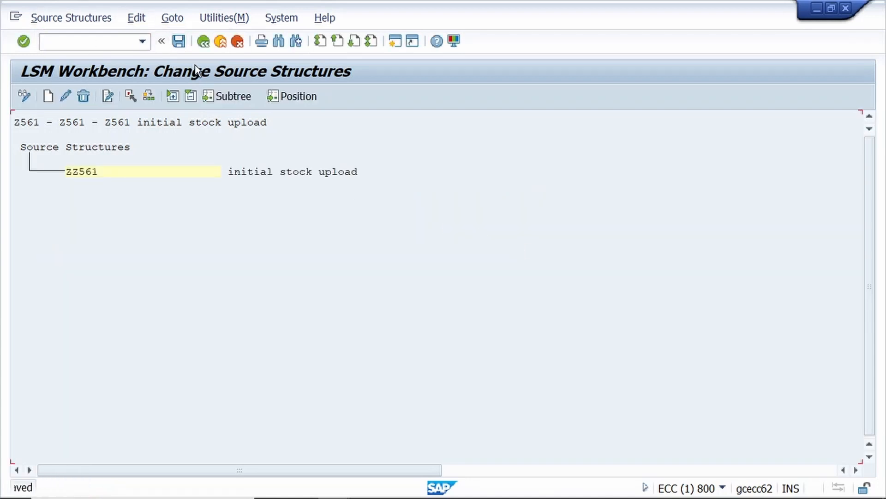
{"action": "left_click", "coordinate": [204, 42]}
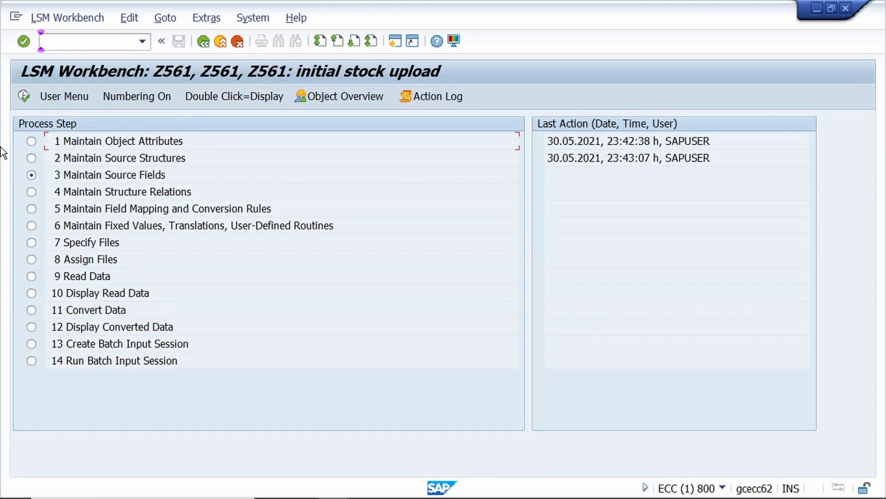
- Open the source fields of structure ZZ561 for table maintenance in change mode
{"action": "left_click", "coordinate": [24, 97]}
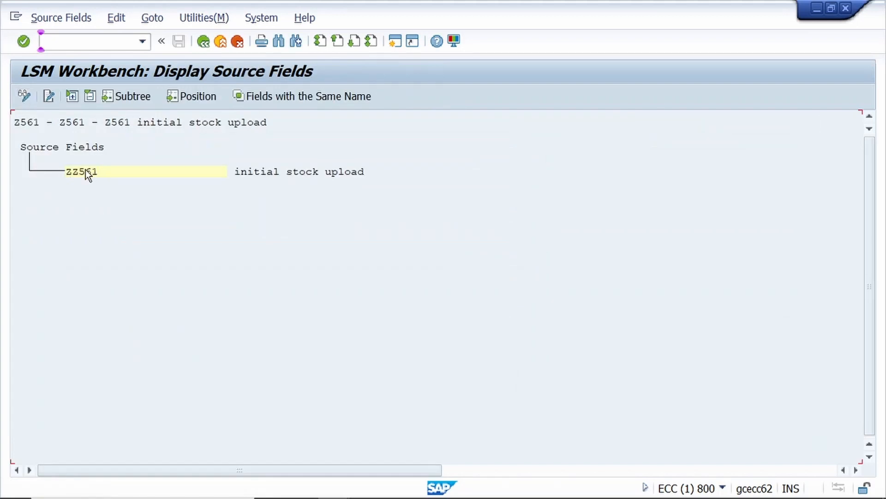
{"action": "left_click", "coordinate": [85, 170]}
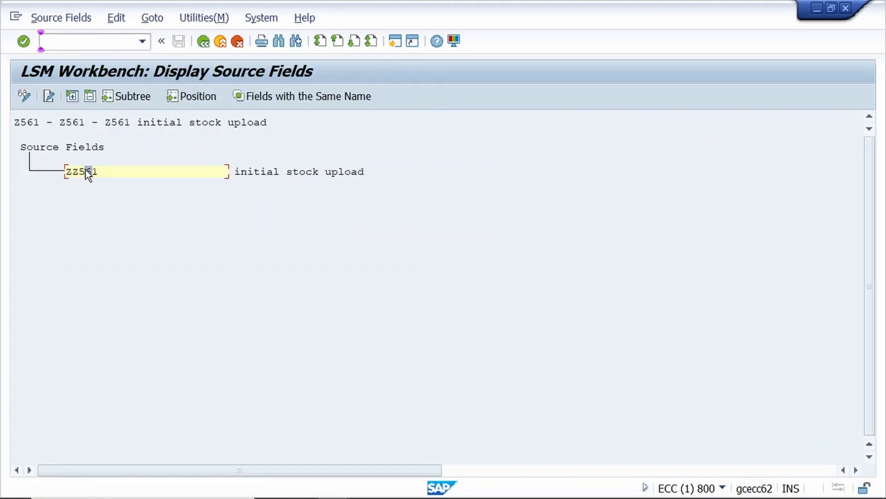
{"action": "left_click", "coordinate": [26, 96]}
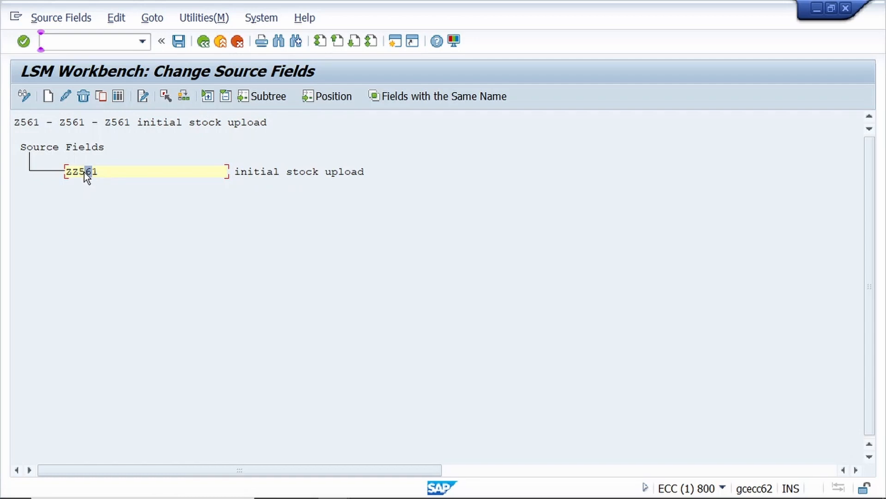
{"action": "left_click", "coordinate": [118, 97]}
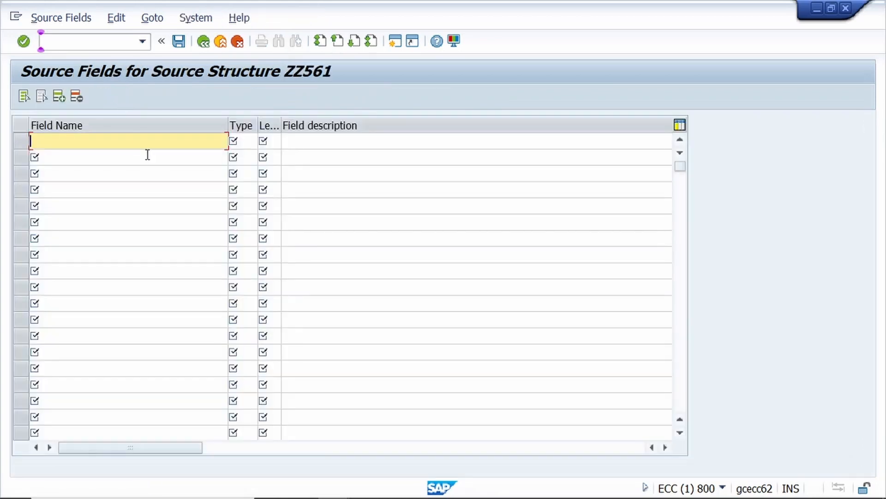
- Copy the MATNR, ERFMG, WERKS and LGORT definitions (A1:D4) from Sheet4 of the 561_Mass_Upload Excel workbook into the ZZ561 source field table in SAP
{"action": "key", "text": "alt+Tab"}
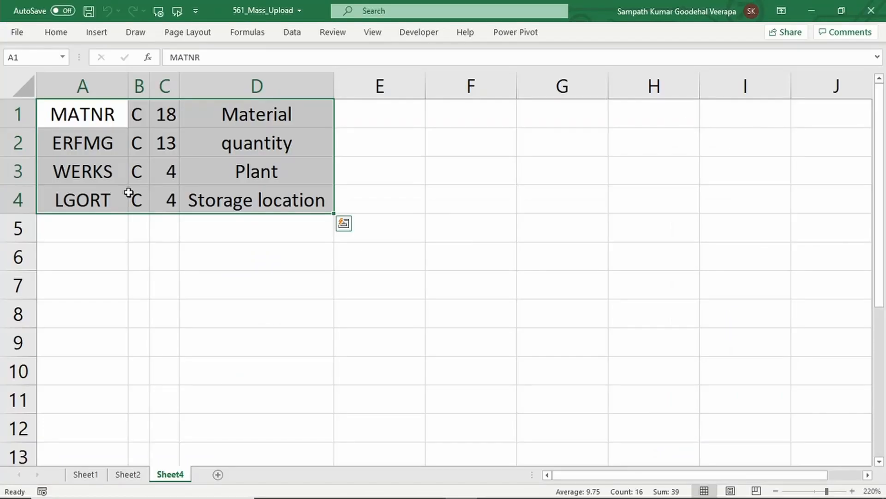
{"action": "key", "text": "ctrl+q"}
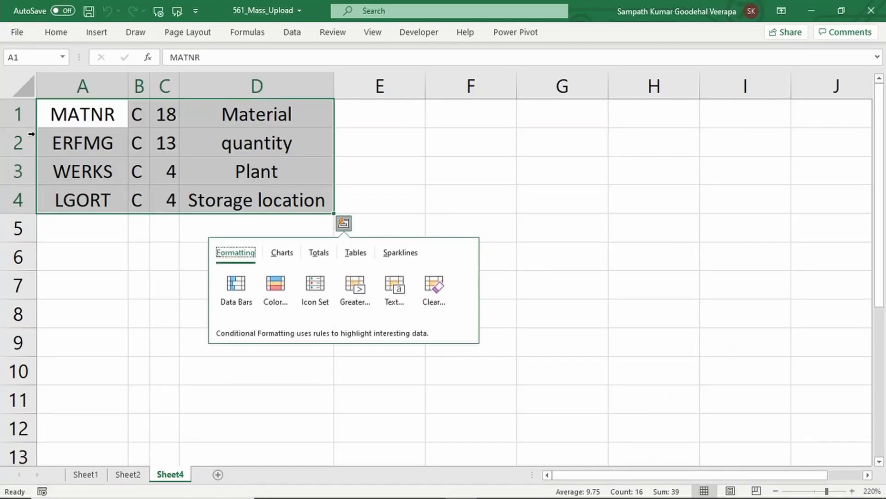
{"action": "left_click_drag", "start_coordinate": [47, 114], "coordinate": [246, 194]}
{"action": "key", "text": "ctrl+v"}
{"action": "key", "text": "ctrl+c"}
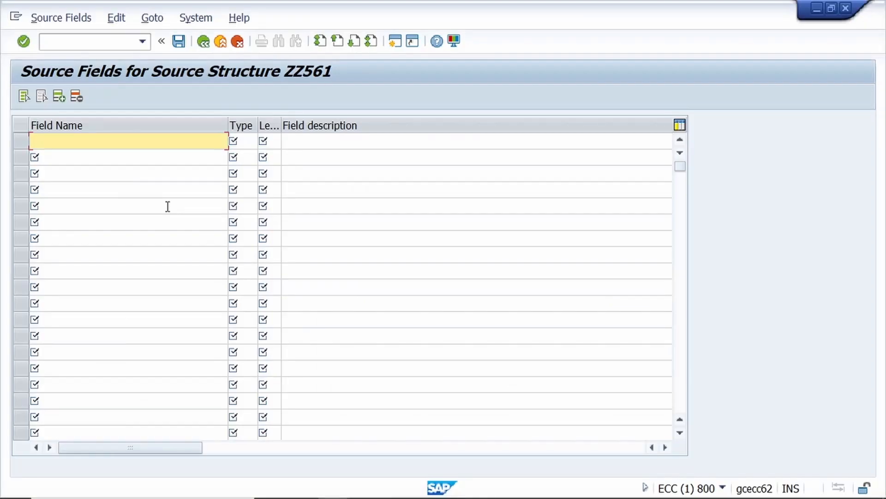
{"action": "key", "text": "ctrl+v"}
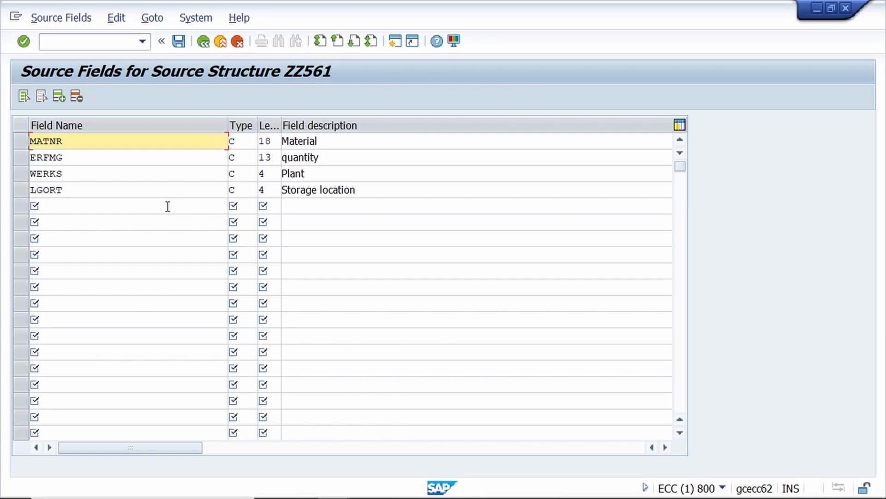
- Save the source fields of ZZ561 and return to the process steps
{"action": "left_click", "coordinate": [179, 40]}
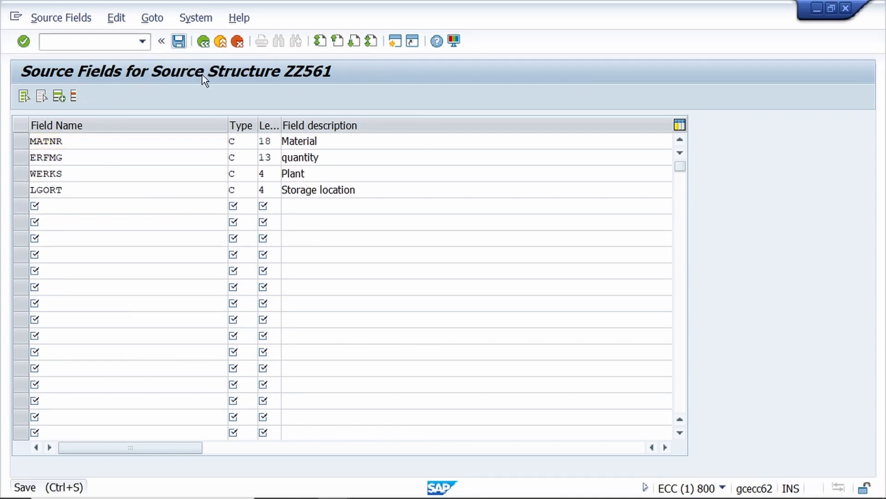
{"action": "left_click", "coordinate": [202, 45]}
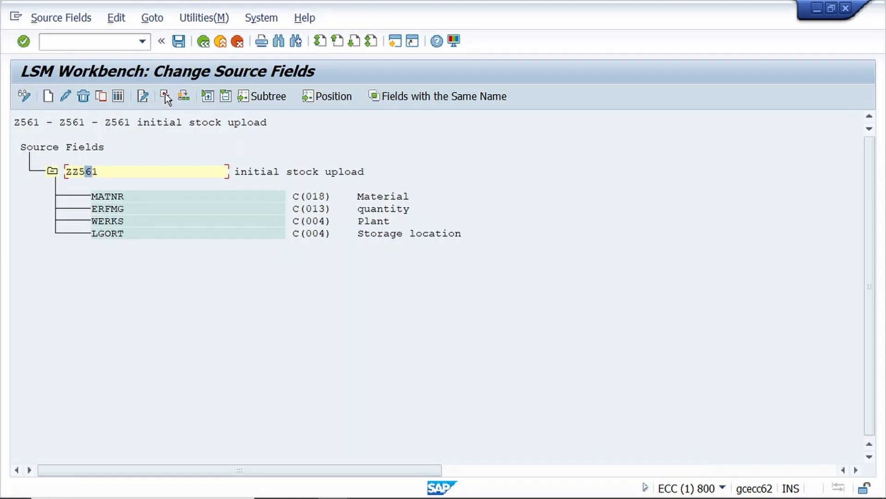
{"action": "left_click", "coordinate": [180, 42]}
{"action": "left_click", "coordinate": [202, 44]}
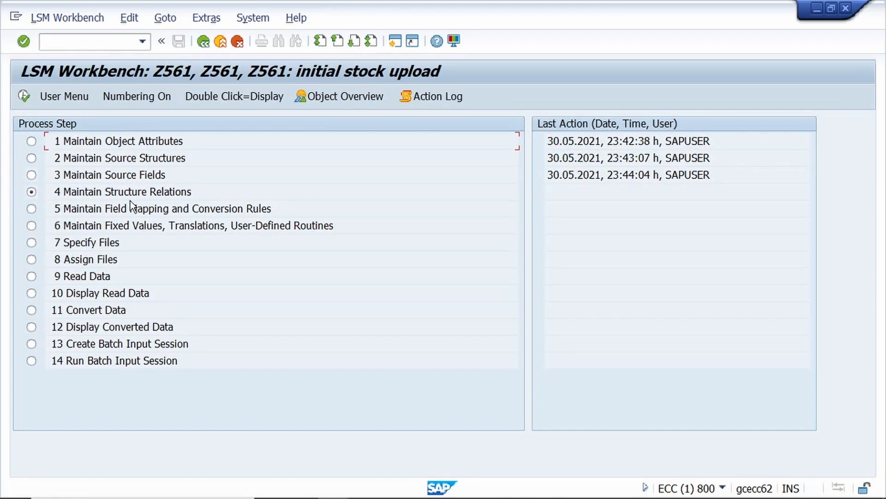
- Open the structure relations for editing, save the relation between BMSEG and ZZ561, and return to the process steps
{"action": "left_click", "coordinate": [22, 98]}
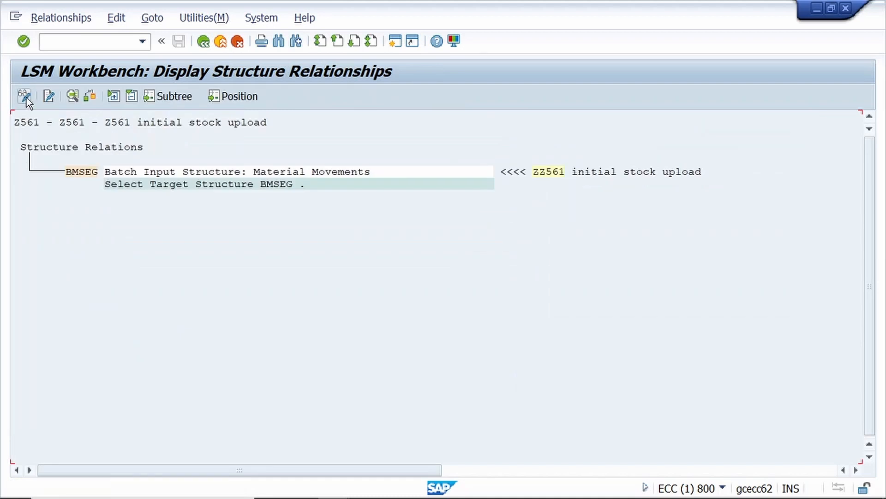
{"action": "left_click", "coordinate": [24, 98]}
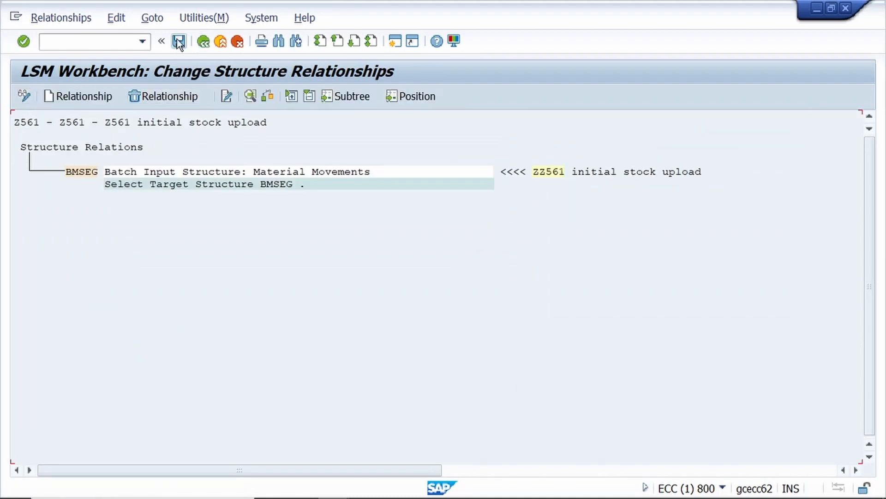
{"action": "left_click", "coordinate": [201, 40]}
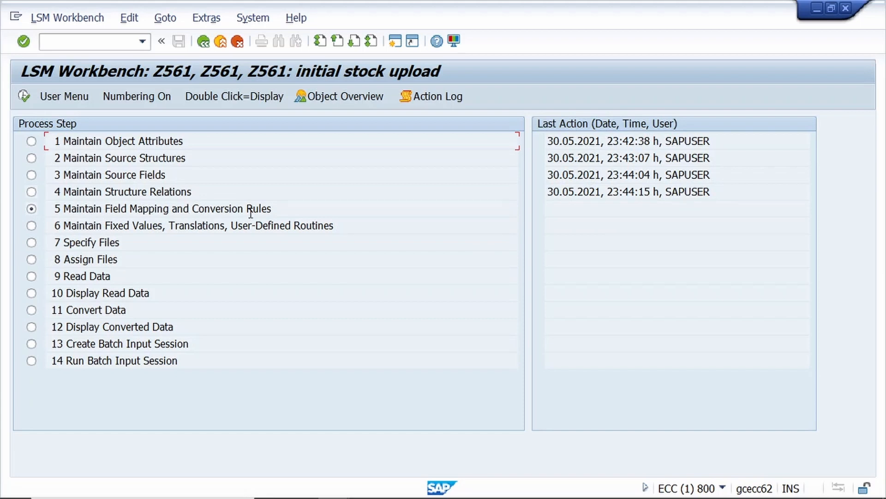
- Open field mapping and conversion rules for editing and start Auto-Field Mapping for fields with the same name, using the Transfer (MOVE) rule with confirmation
{"action": "left_click", "coordinate": [24, 94]}
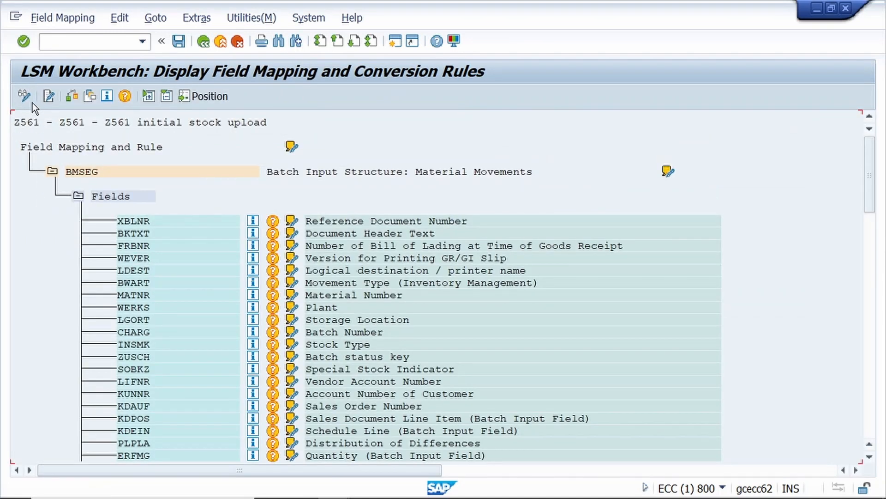
{"action": "left_click", "coordinate": [24, 95]}
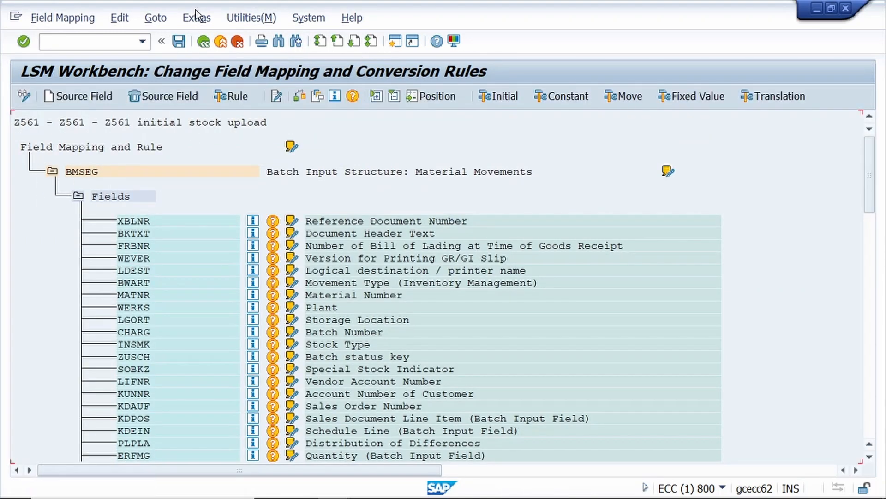
{"action": "left_click", "coordinate": [196, 17]}
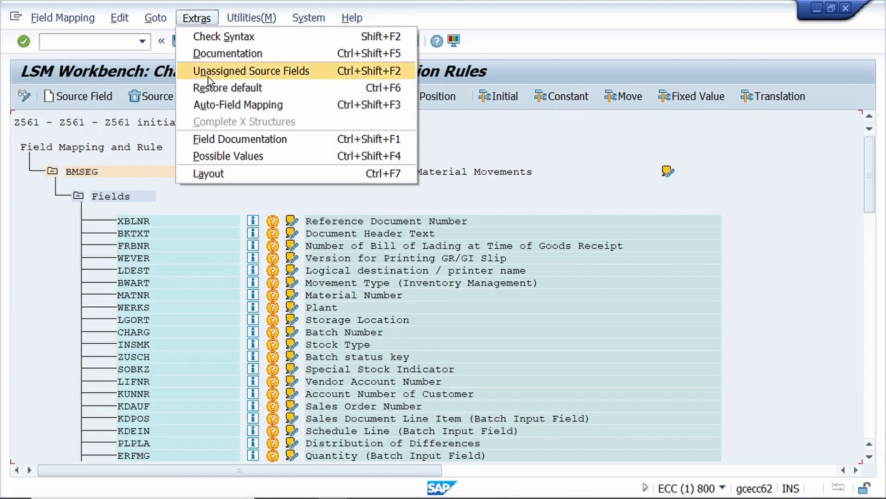
{"action": "left_click", "coordinate": [281, 104]}
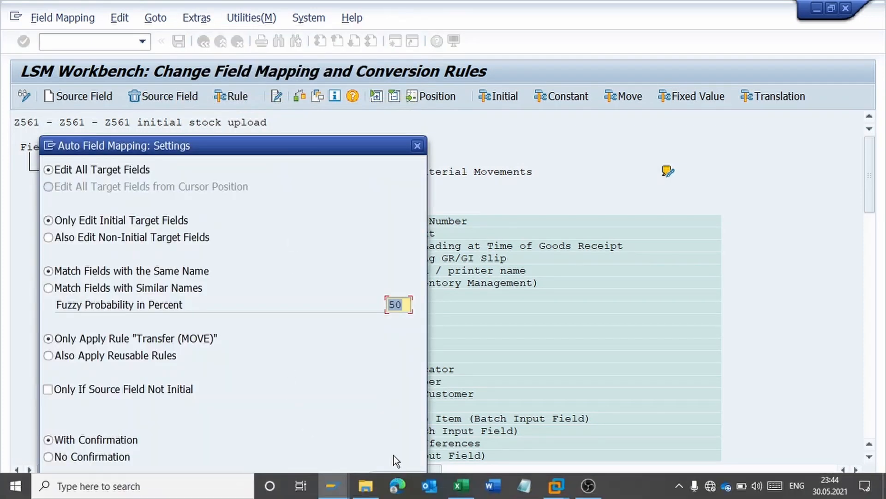
{"action": "left_click_drag", "start_coordinate": [322, 154], "coordinate": [324, 74]}
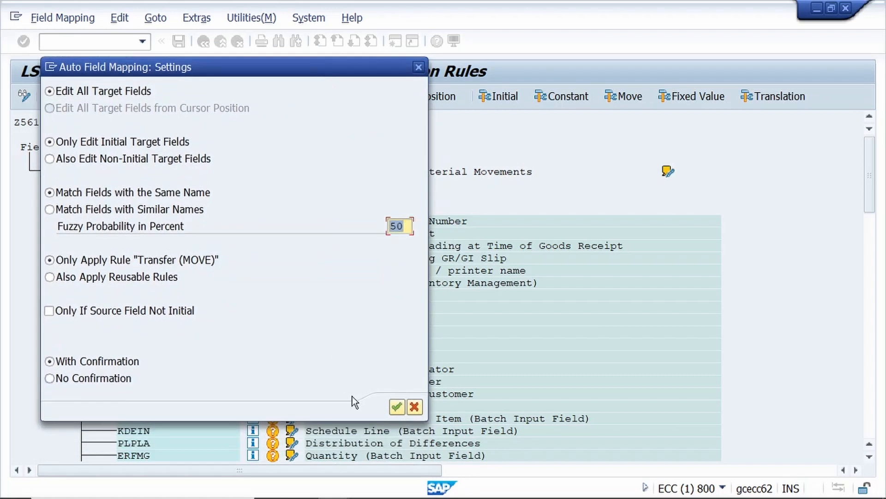
{"action": "left_click", "coordinate": [398, 406]}
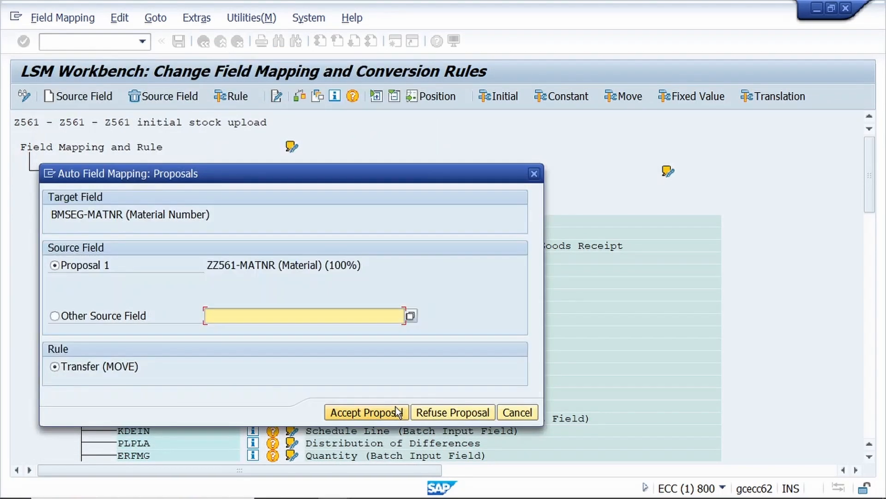
- Accept the mapping proposals for MATNR, WERKS, LGORT and ERFMG and finish the auto field mapping
{"action": "left_click", "coordinate": [371, 411]}
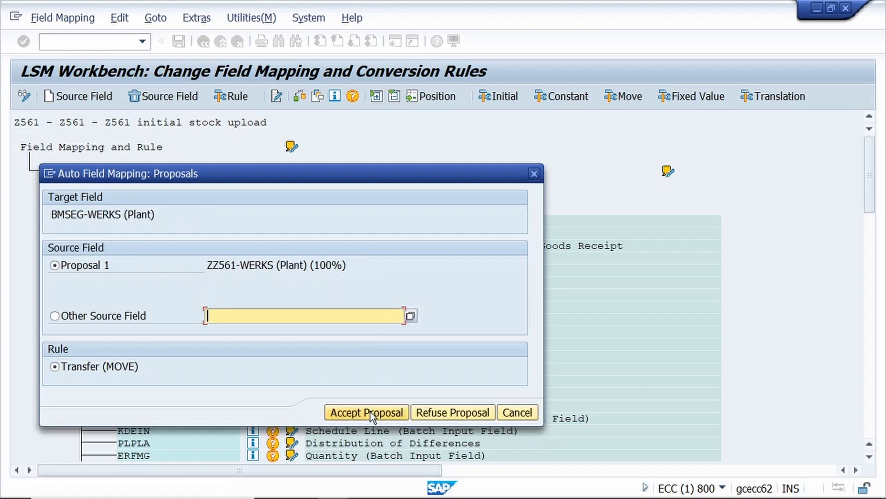
{"action": "left_click", "coordinate": [370, 411]}
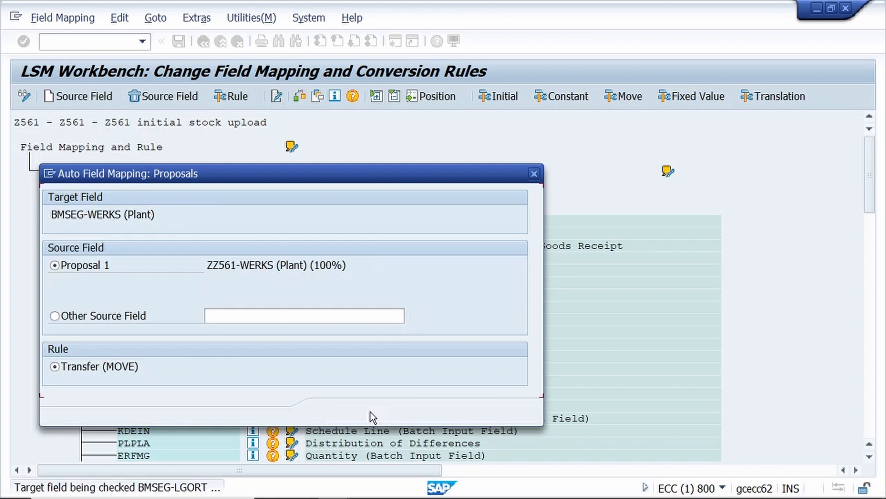
{"action": "left_click", "coordinate": [370, 411]}
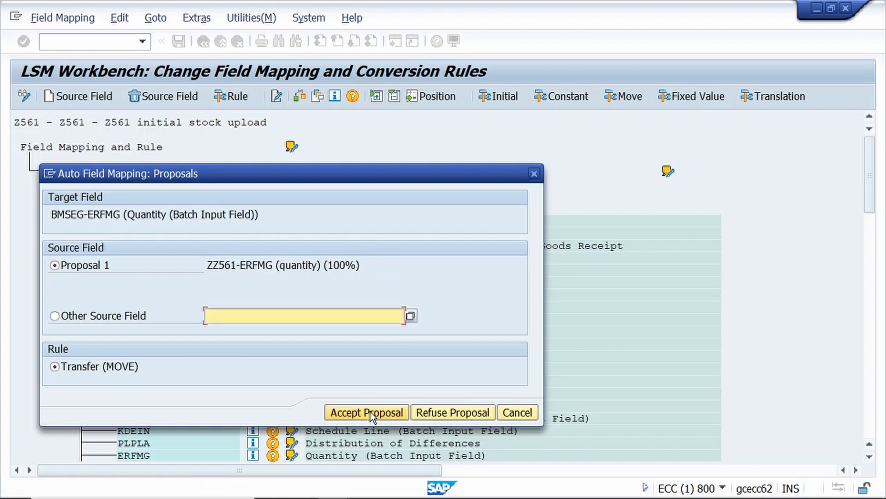
{"action": "left_click", "coordinate": [370, 411]}
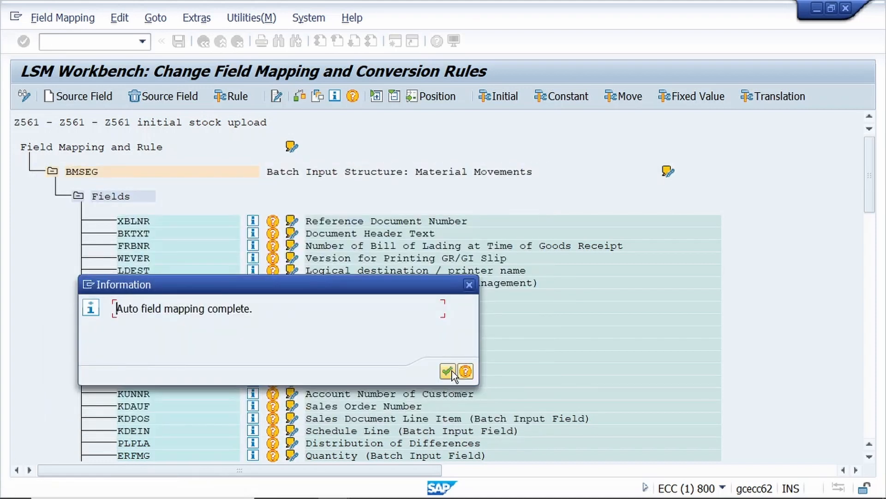
{"action": "left_click", "coordinate": [447, 371]}
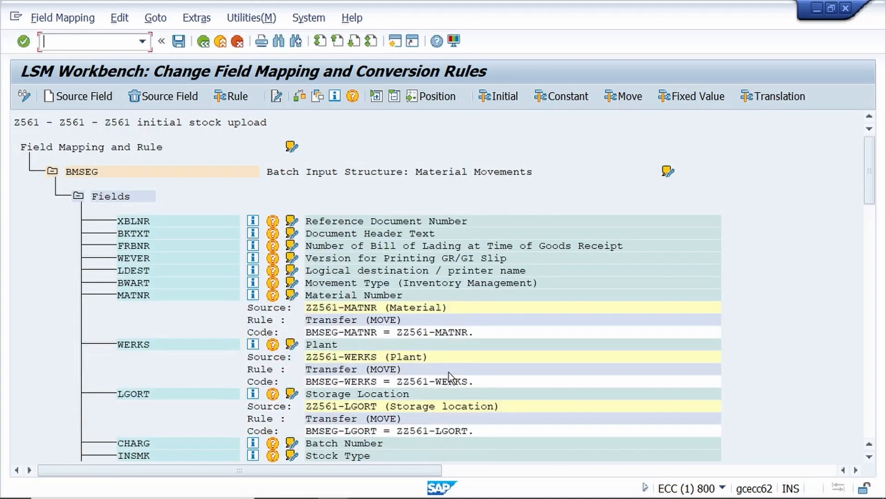
- Assign a Constant rule with movement type 561 to target field BWART
{"action": "left_click", "coordinate": [140, 282]}
{"action": "left_click", "coordinate": [238, 98]}
{"action": "left_click", "coordinate": [86, 215]}
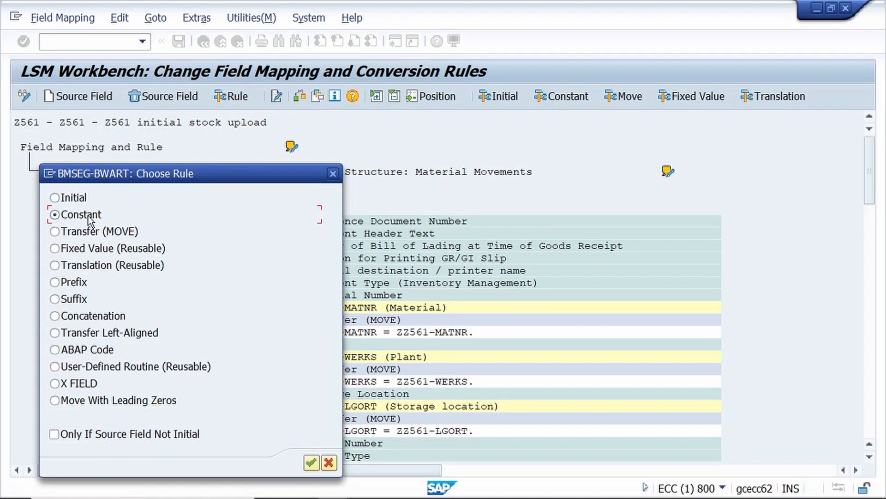
{"action": "left_click", "coordinate": [312, 462]}
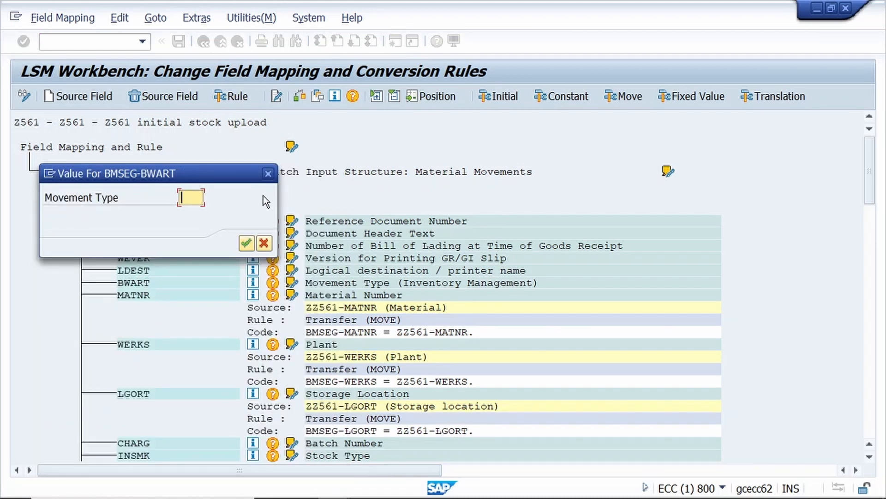
{"action": "type", "text": "561"}
{"action": "left_click", "coordinate": [245, 244]}
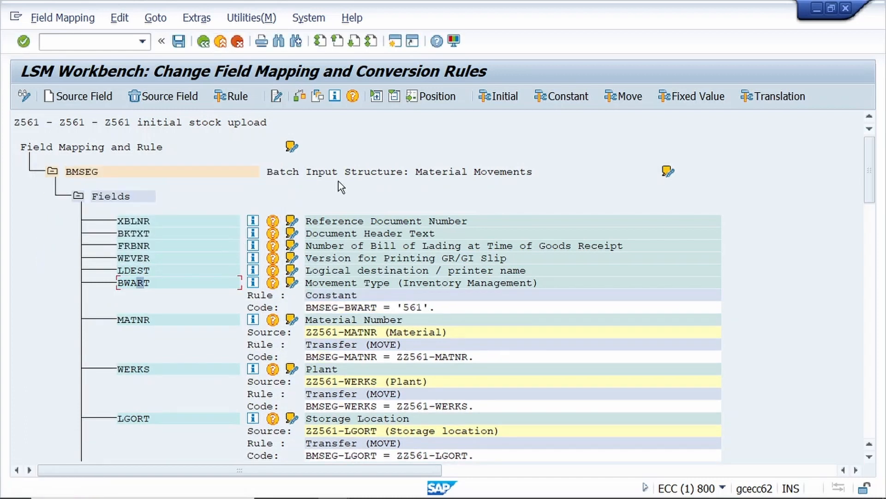
- Display the technical fields in the mapping layout to review their default settings, and hide them again
{"action": "left_click", "coordinate": [314, 98]}
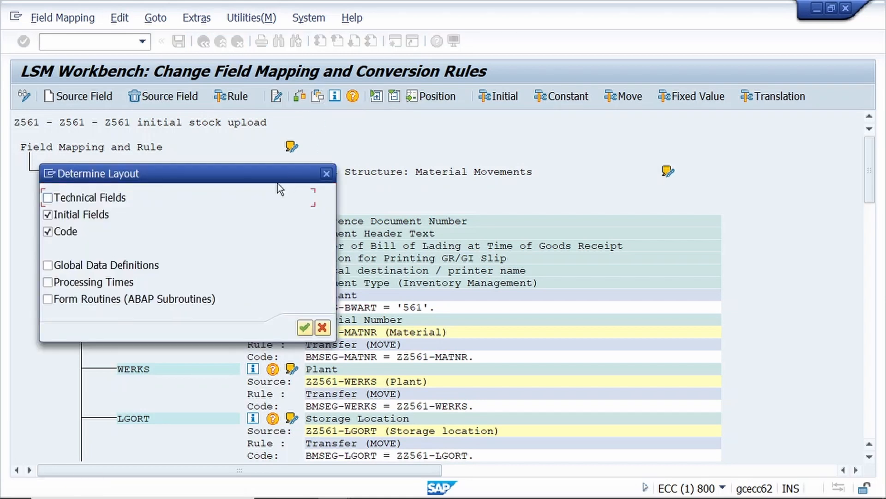
{"action": "left_click", "coordinate": [83, 199]}
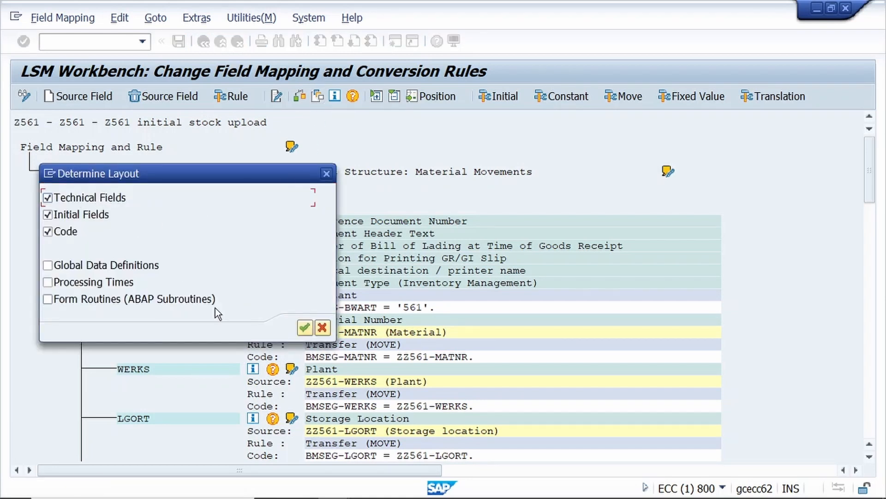
{"action": "left_click", "coordinate": [304, 328]}
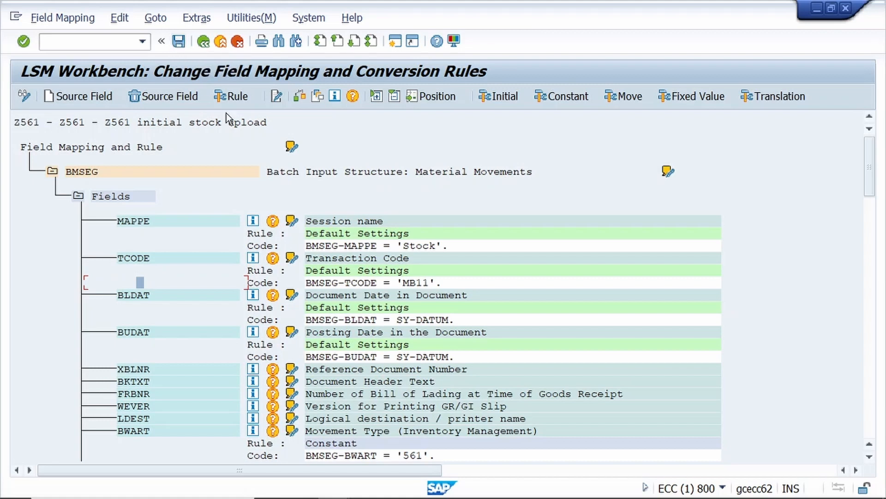
{"action": "left_click", "coordinate": [317, 97]}
{"action": "left_click", "coordinate": [114, 199]}
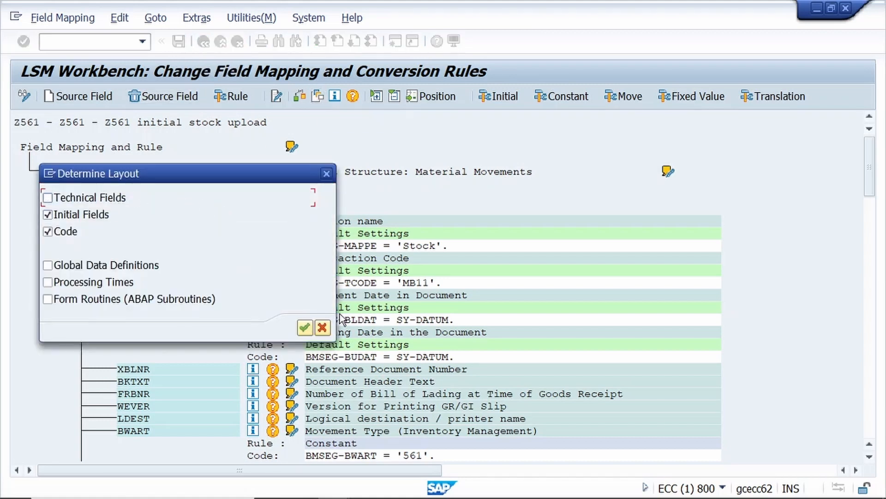
{"action": "left_click", "coordinate": [304, 329]}
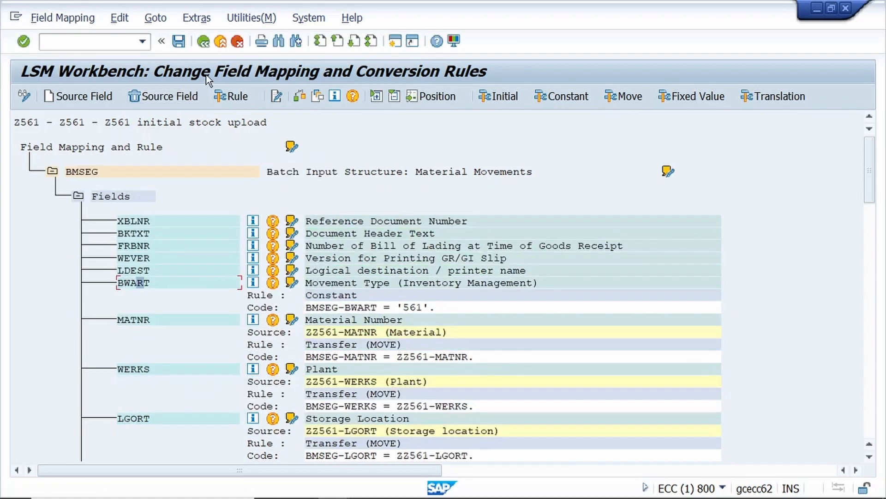
- Save the field mapping and conversion rules and return to the process steps
{"action": "left_click", "coordinate": [180, 45]}
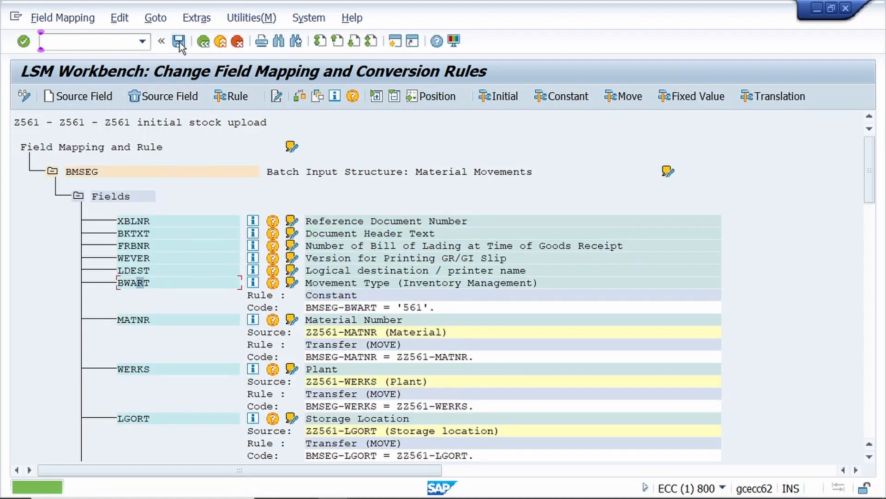
{"action": "left_click", "coordinate": [203, 42]}
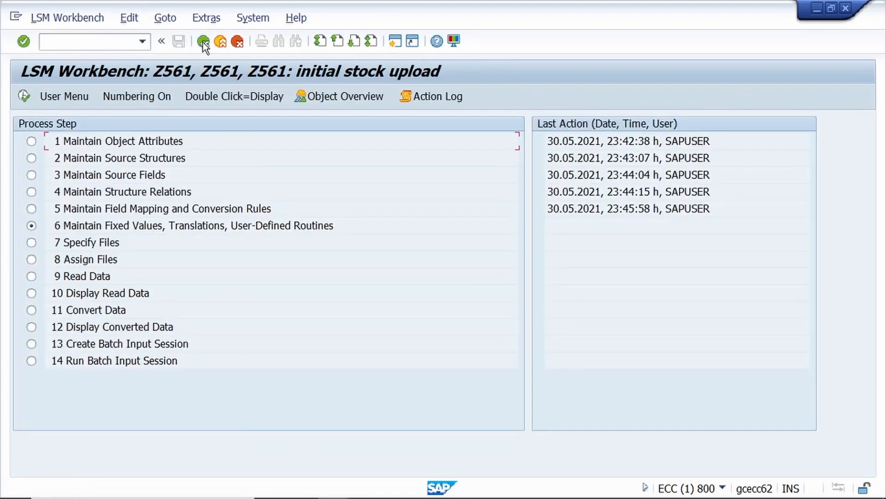
- Open Specify Files for editing and add the text file 561_Mass_Upload as legacy data on the PC
{"action": "left_click", "coordinate": [32, 243]}
{"action": "left_click", "coordinate": [22, 99]}
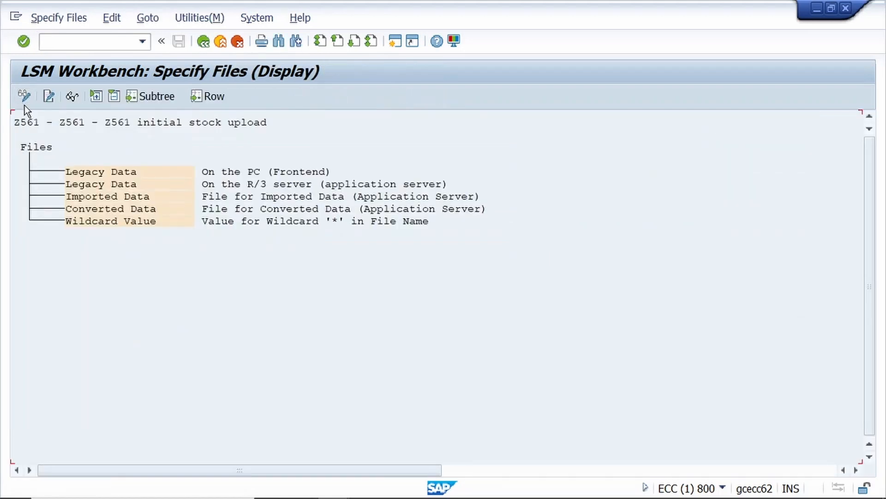
{"action": "left_click", "coordinate": [23, 96]}
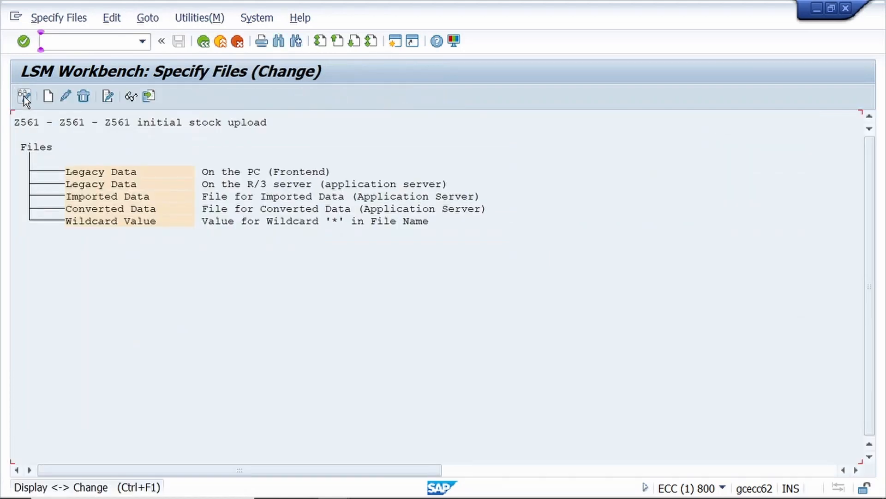
{"action": "left_click", "coordinate": [82, 172]}
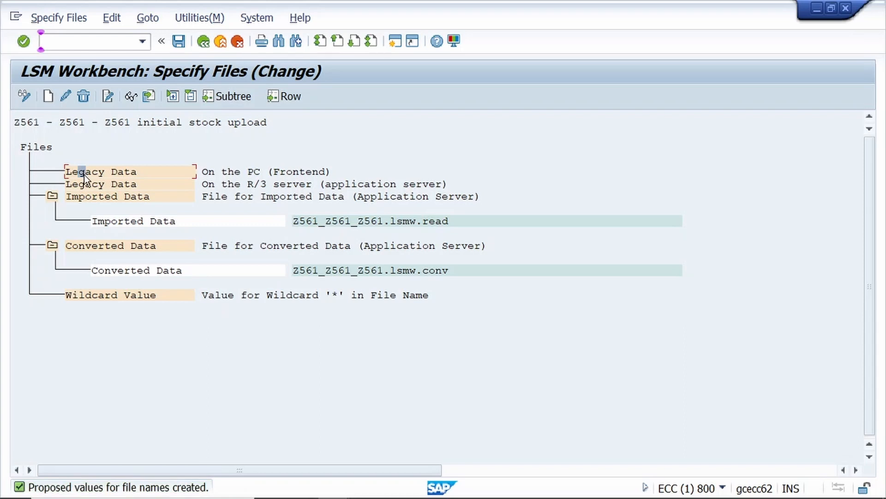
{"action": "left_click", "coordinate": [46, 98]}
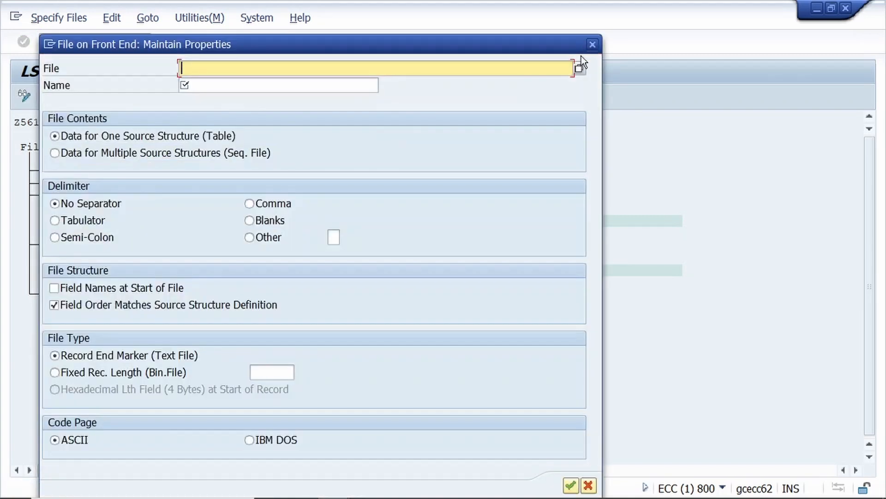
{"action": "left_click", "coordinate": [579, 67]}
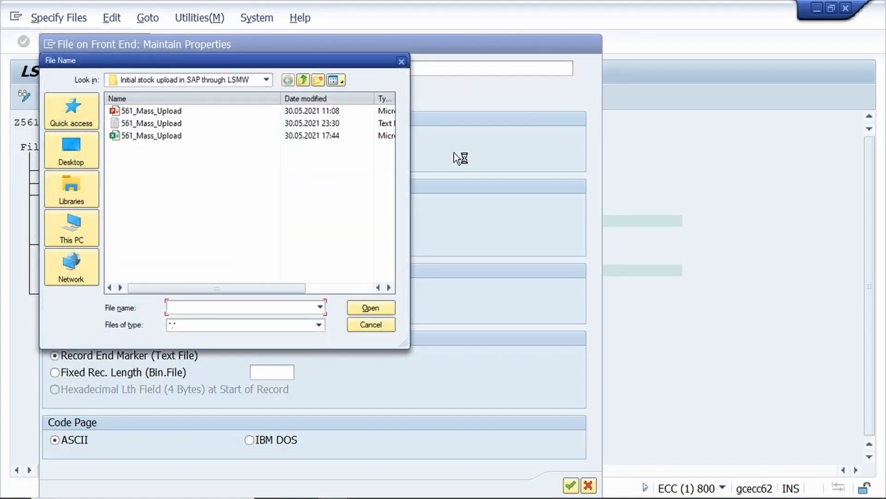
{"action": "left_click", "coordinate": [199, 123]}
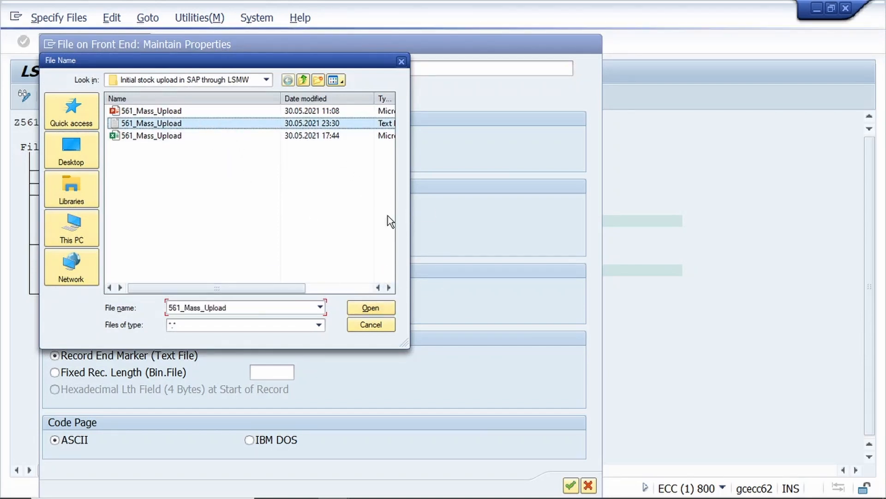
{"action": "left_click", "coordinate": [372, 309]}
- Name the legacy file "initial stock upoad", set the delimiter to Tabulator, and enable Field Names at Start of File
{"action": "left_click", "coordinate": [317, 86]}
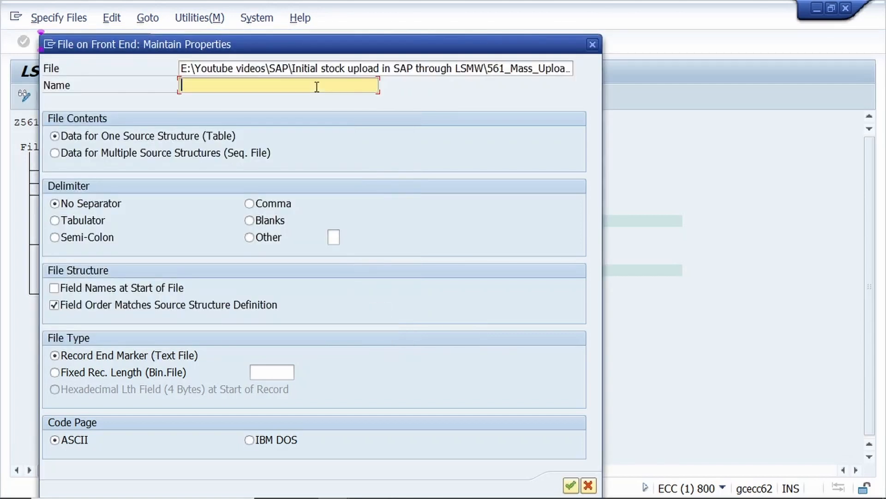
{"action": "left_click", "coordinate": [319, 97]}
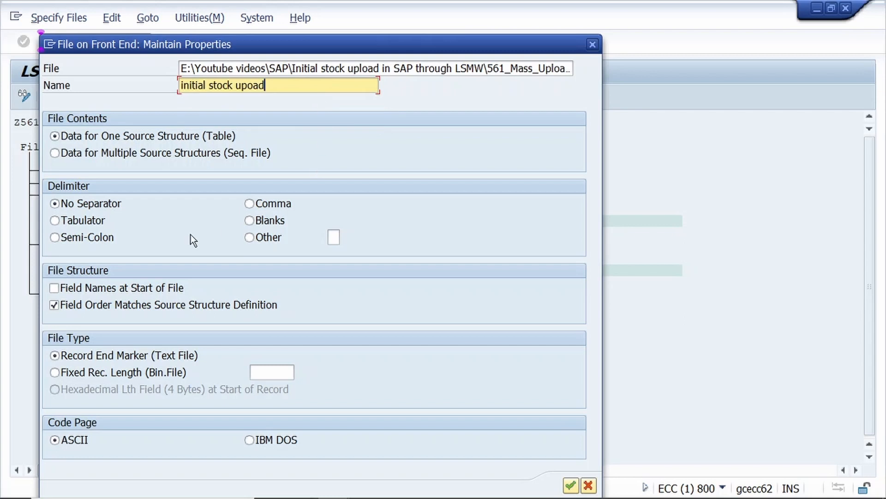
{"action": "left_click", "coordinate": [91, 219]}
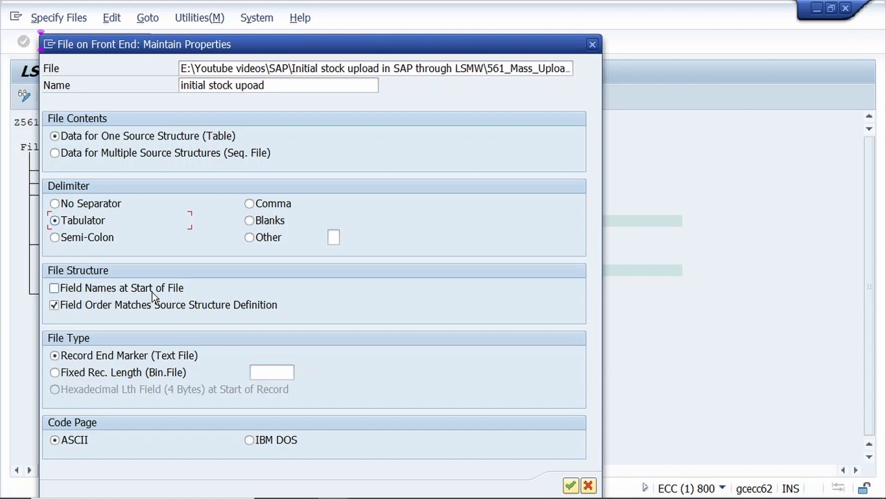
{"action": "left_click", "coordinate": [54, 288]}
{"action": "left_click_drag", "start_coordinate": [472, 39], "coordinate": [479, 5]}
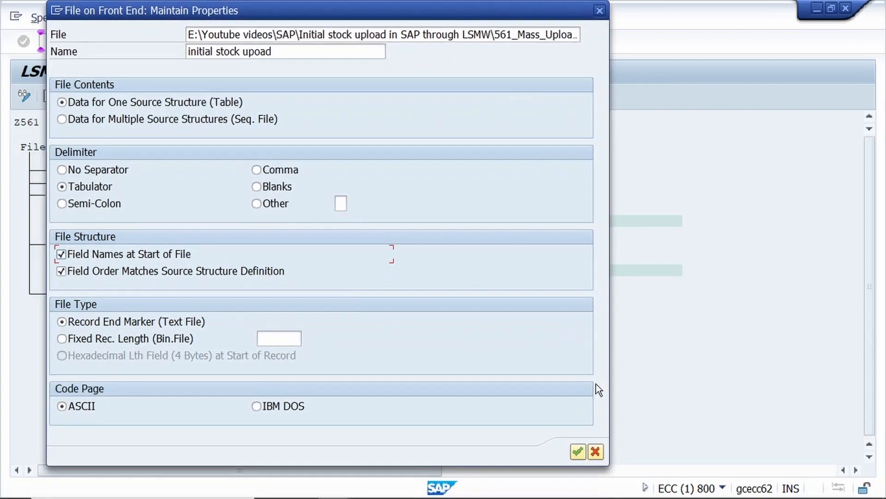
{"action": "left_click", "coordinate": [578, 452]}
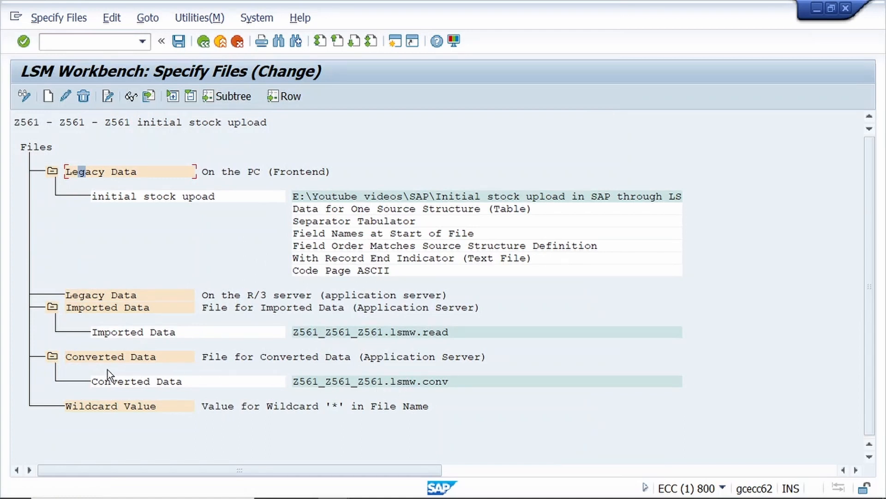
- Create logical path y561 and logical file y561 for the converted data file, and save the file specification
{"action": "double_click", "coordinate": [373, 381]}
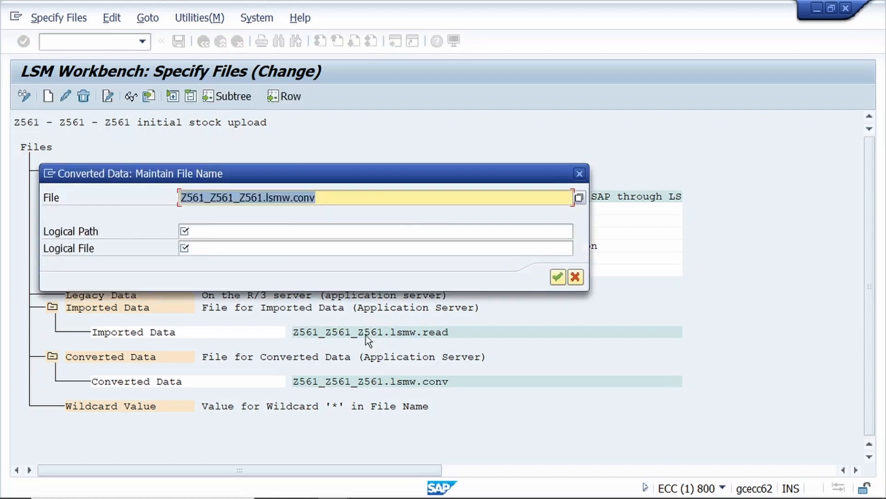
{"action": "left_click", "coordinate": [306, 231]}
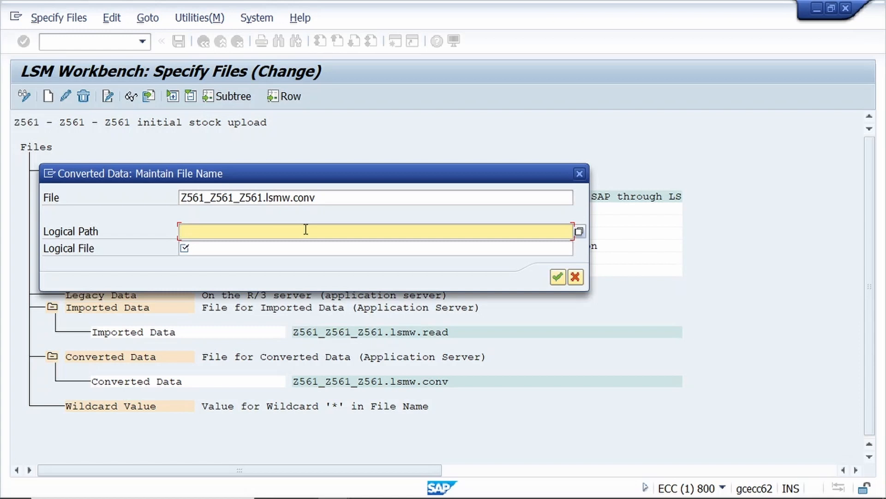
{"action": "type", "text": "y561"}
{"action": "key", "text": "Tab"}
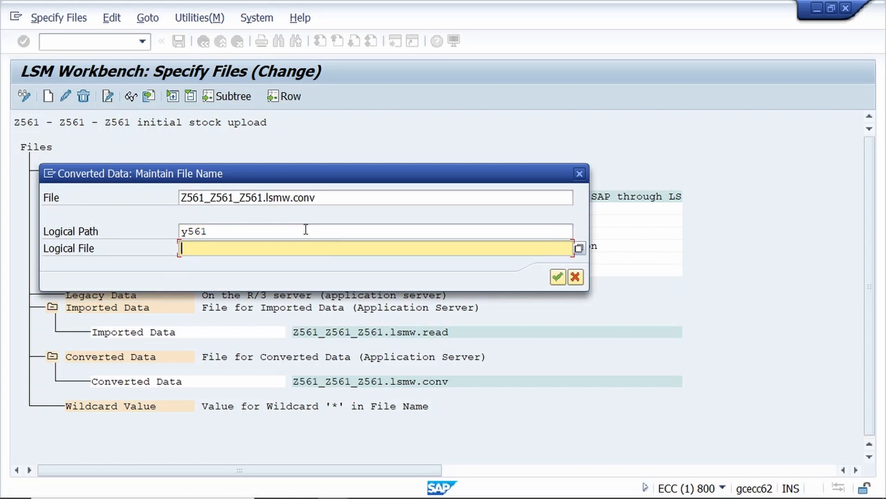
{"action": "type", "text": "y561"}
{"action": "left_click", "coordinate": [557, 277]}
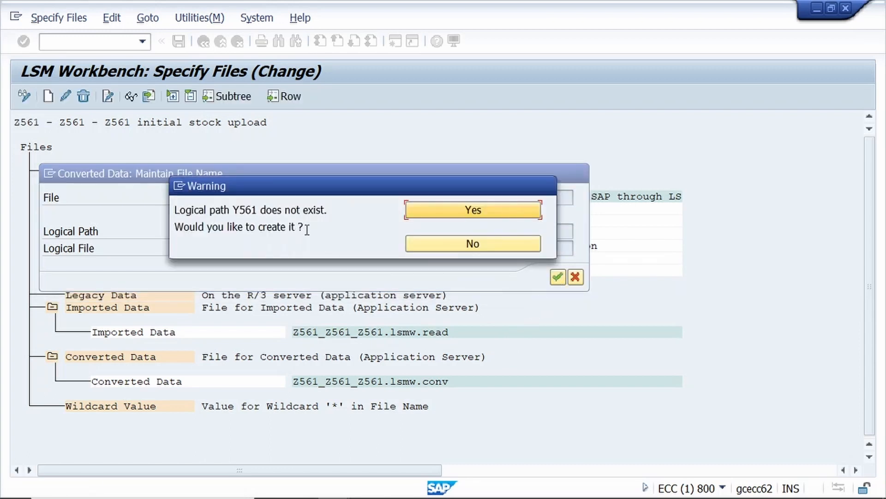
{"action": "left_click", "coordinate": [477, 210]}
{"action": "left_click", "coordinate": [474, 209]}
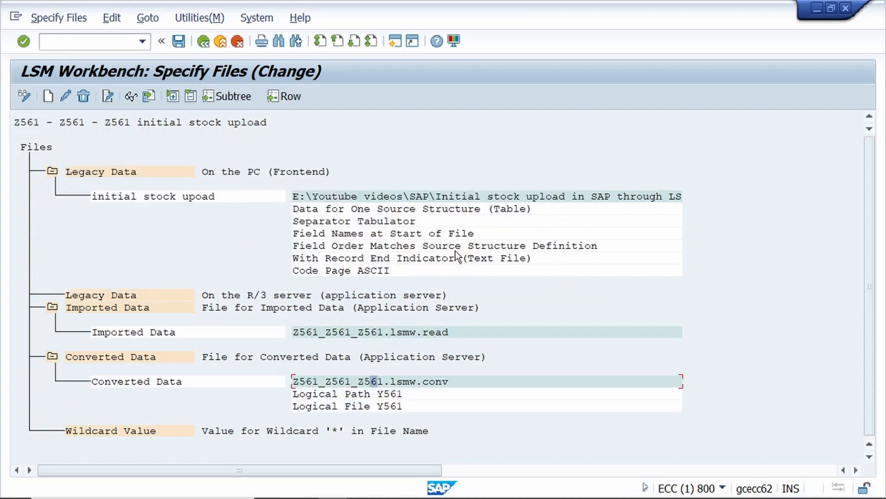
{"action": "left_click", "coordinate": [179, 40]}
{"action": "left_click", "coordinate": [201, 45]}
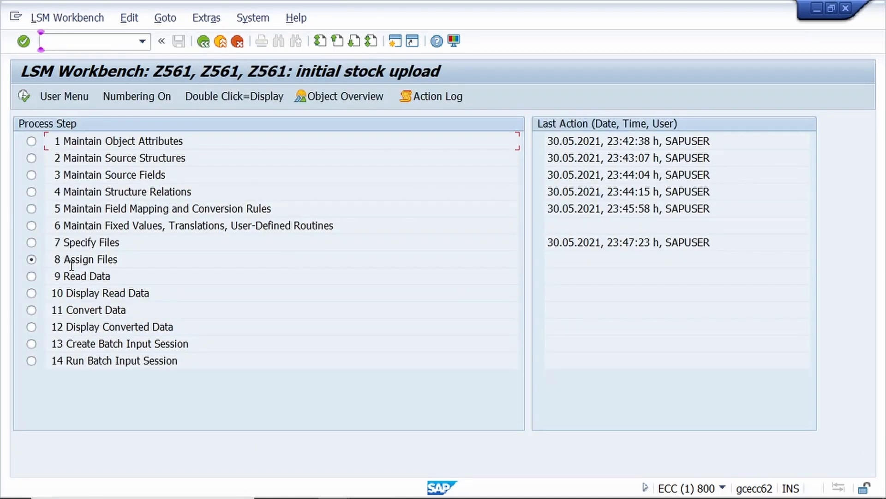
- Open Assign Files for editing and save the assignment of the legacy file to source structure ZZ561
{"action": "left_click", "coordinate": [24, 97]}
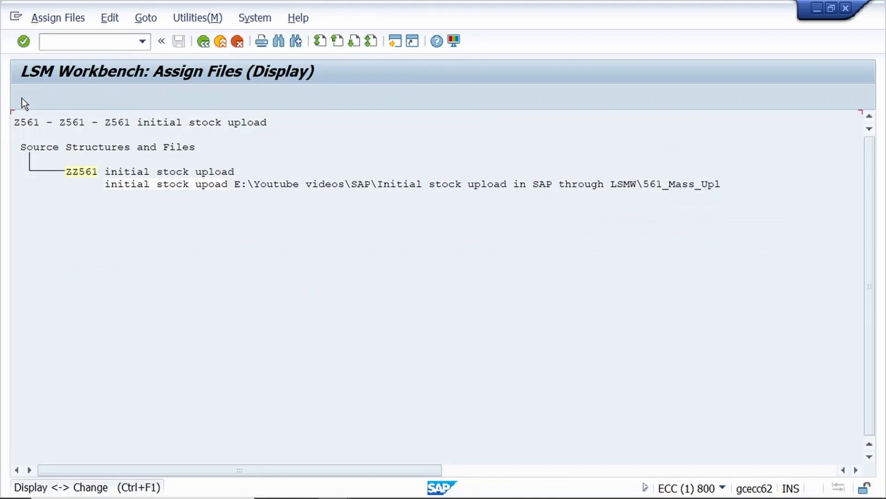
{"action": "left_click", "coordinate": [22, 98]}
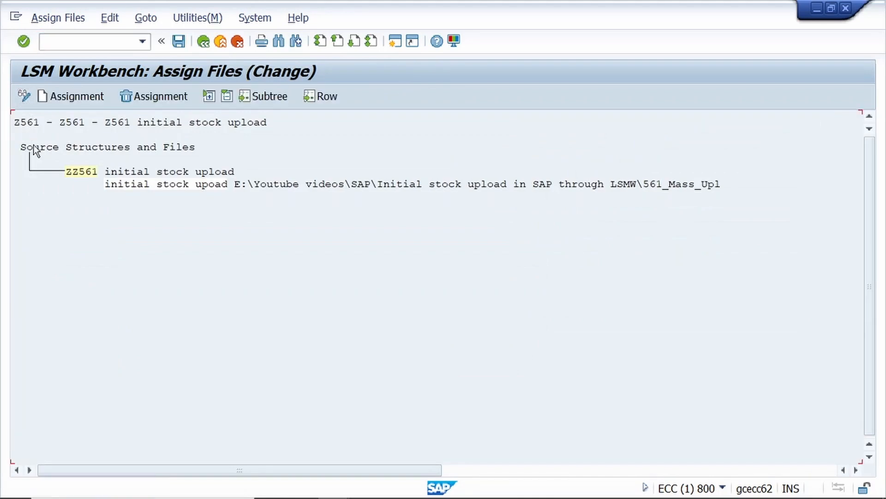
{"action": "left_click", "coordinate": [178, 42]}
{"action": "left_click", "coordinate": [204, 40]}
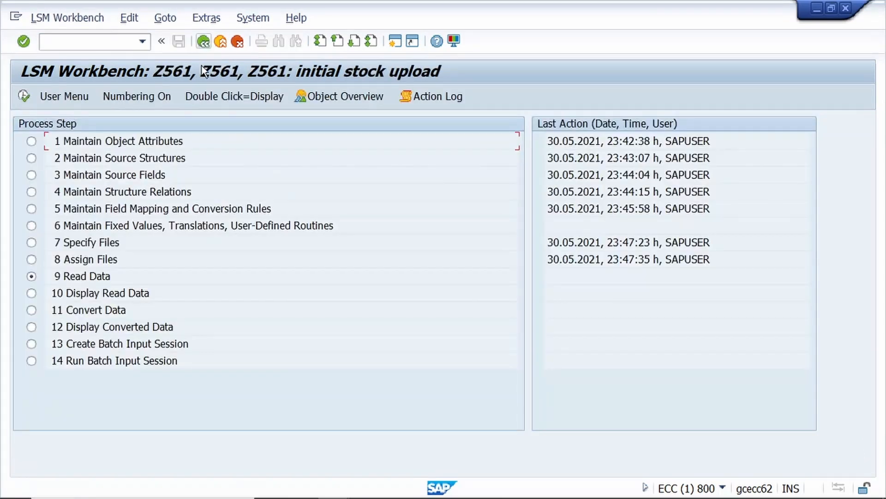
- Run Read Data for all transactions, granting access to 561_Mass_Upload.txt, and return to the process steps
{"action": "left_click", "coordinate": [25, 96]}
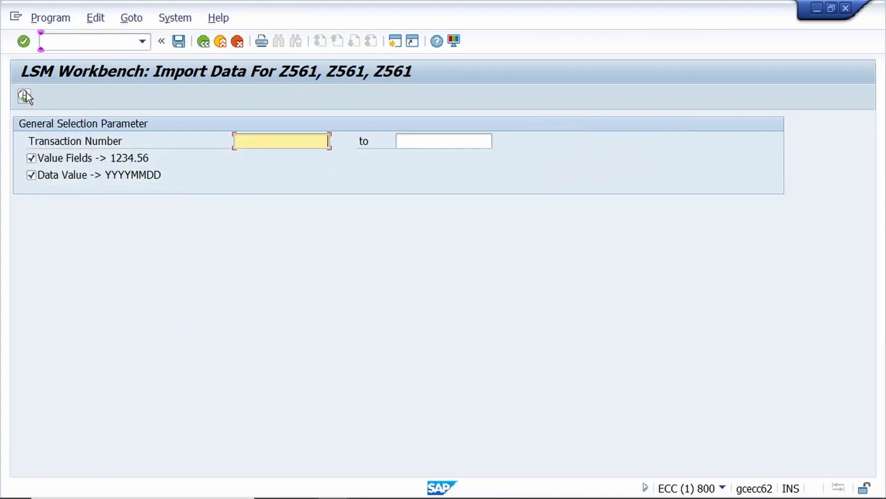
{"action": "left_click", "coordinate": [25, 96]}
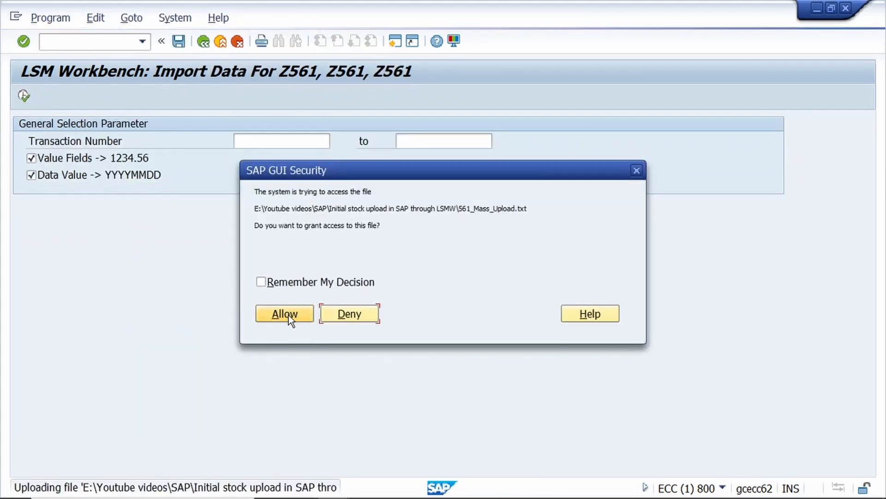
{"action": "left_click", "coordinate": [289, 315]}
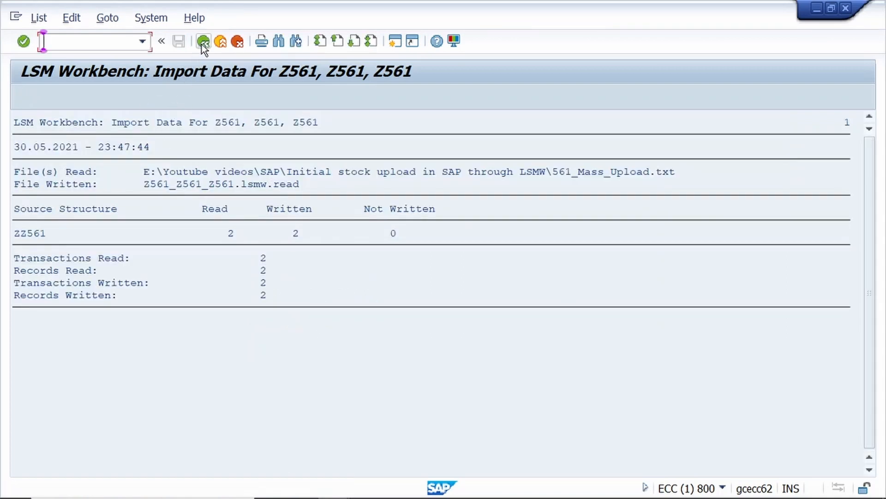
{"action": "left_click", "coordinate": [202, 44]}
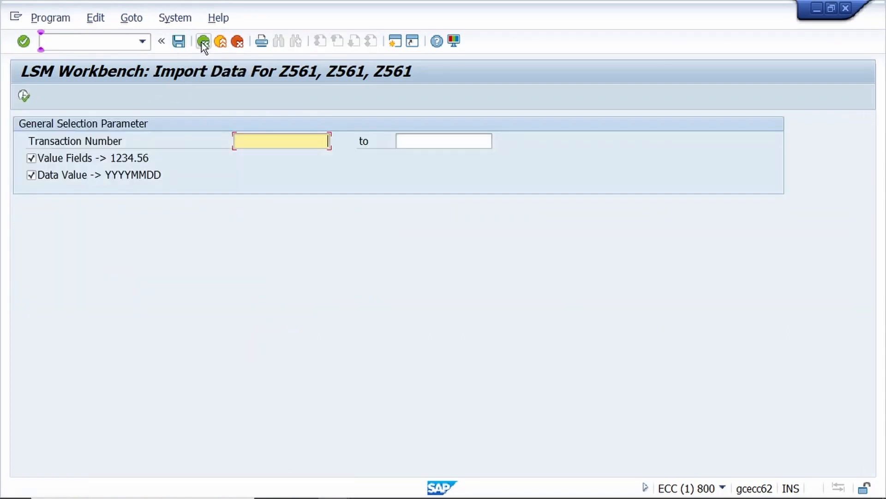
{"action": "left_click", "coordinate": [202, 44]}
{"action": "left_click", "coordinate": [203, 44]}
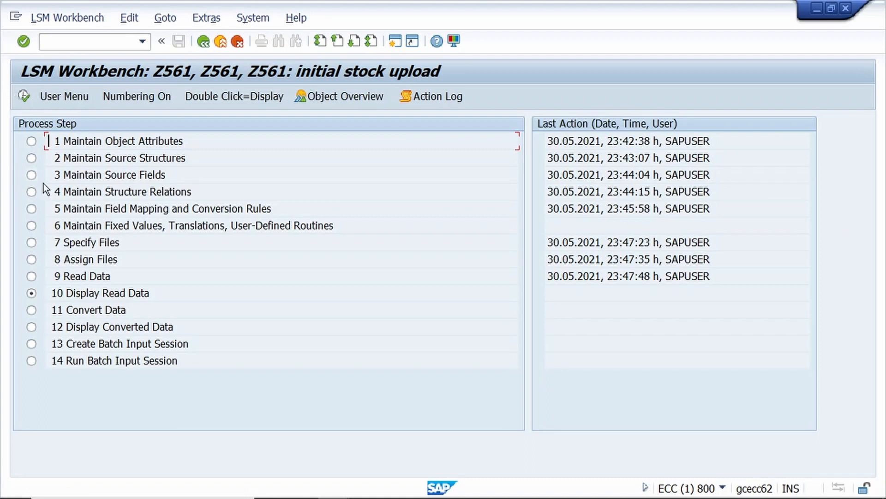
- Display all the read data, examine the field contents of the first record, and return to the process steps
{"action": "left_click", "coordinate": [26, 97]}
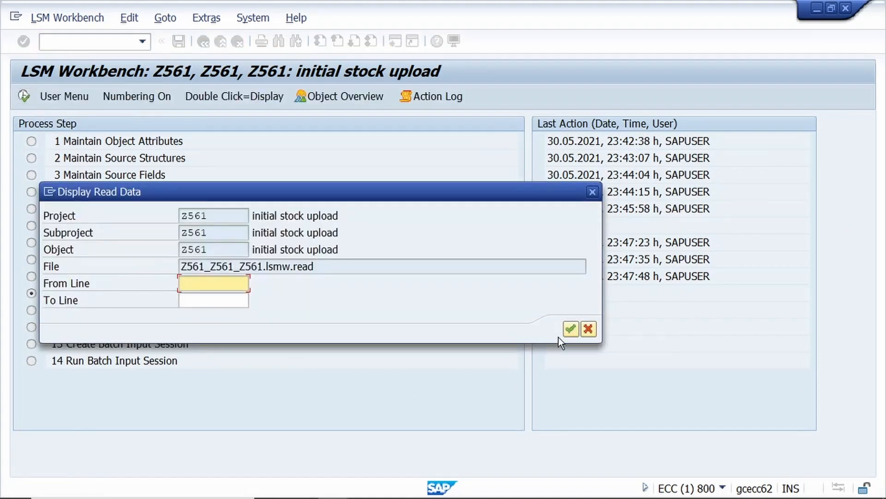
{"action": "left_click", "coordinate": [571, 329]}
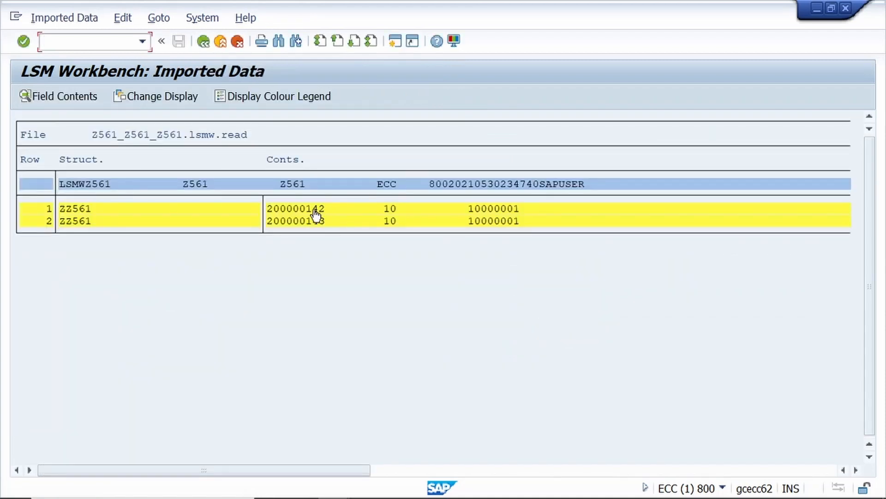
{"action": "double_click", "coordinate": [313, 210]}
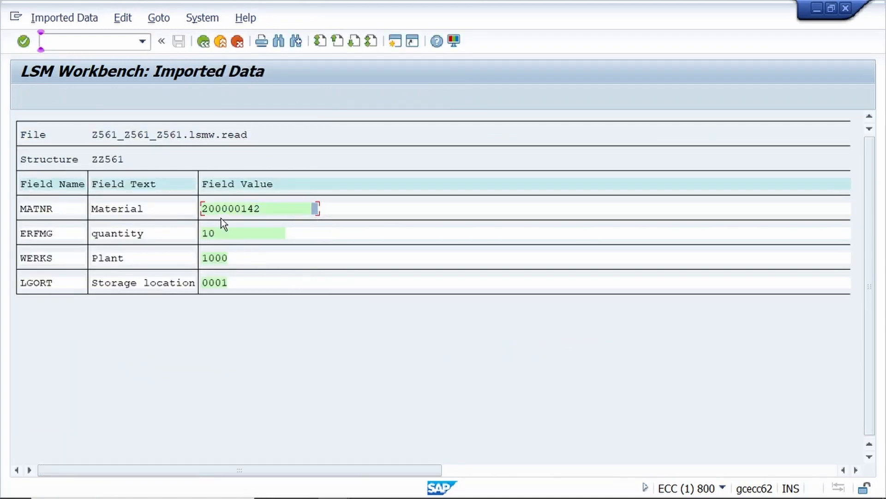
{"action": "left_click", "coordinate": [204, 41]}
{"action": "left_click", "coordinate": [206, 41]}
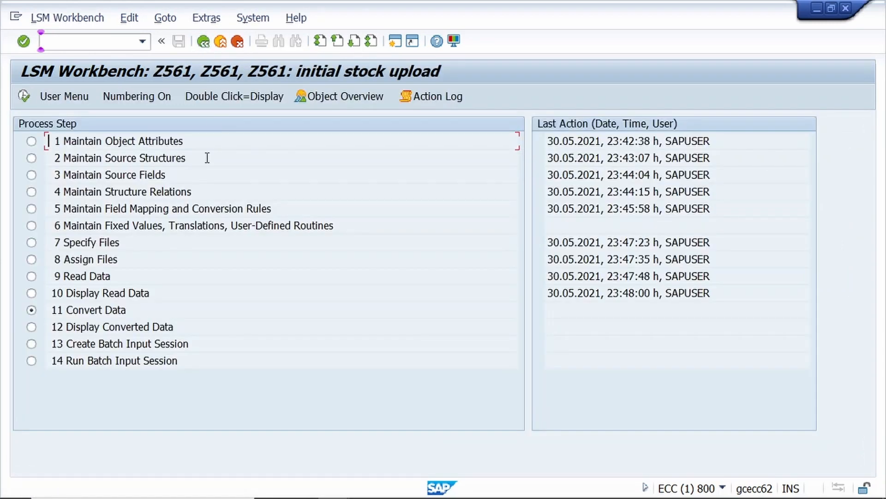
- Run Convert Data for all transactions and return to the process steps
{"action": "left_click", "coordinate": [24, 96]}
{"action": "left_click", "coordinate": [25, 95]}
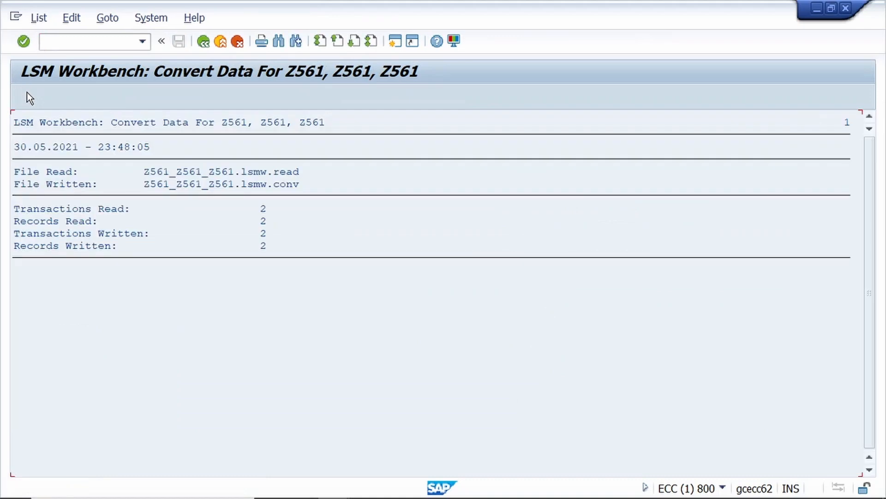
{"action": "left_click", "coordinate": [204, 42]}
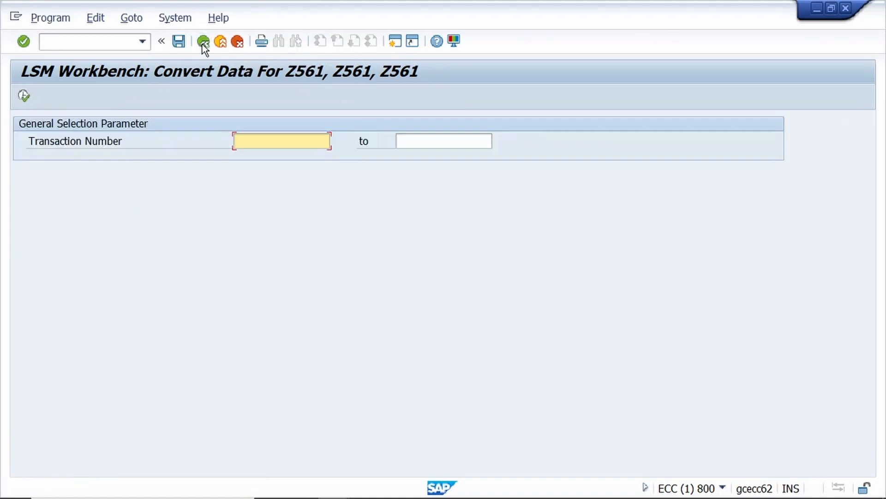
{"action": "left_click", "coordinate": [203, 43]}
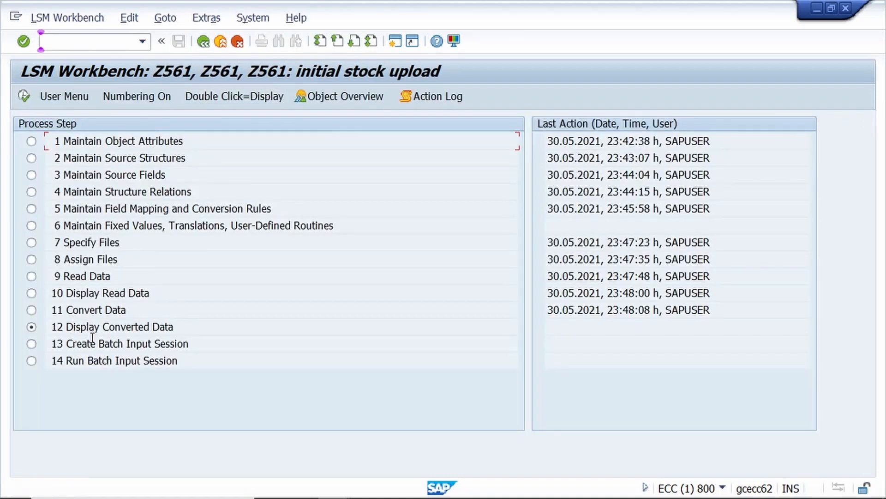
- Display all lines of the converted data to review the records, and return to the process steps
{"action": "left_click", "coordinate": [28, 98]}
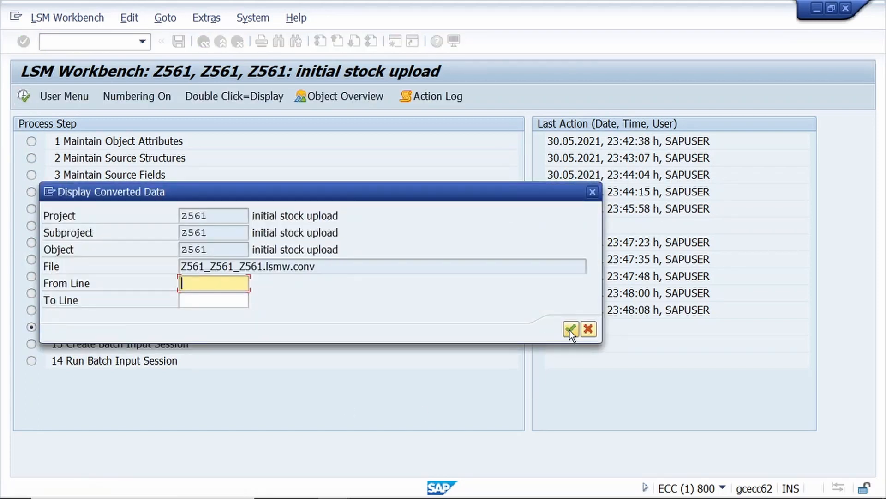
{"action": "left_click", "coordinate": [570, 329]}
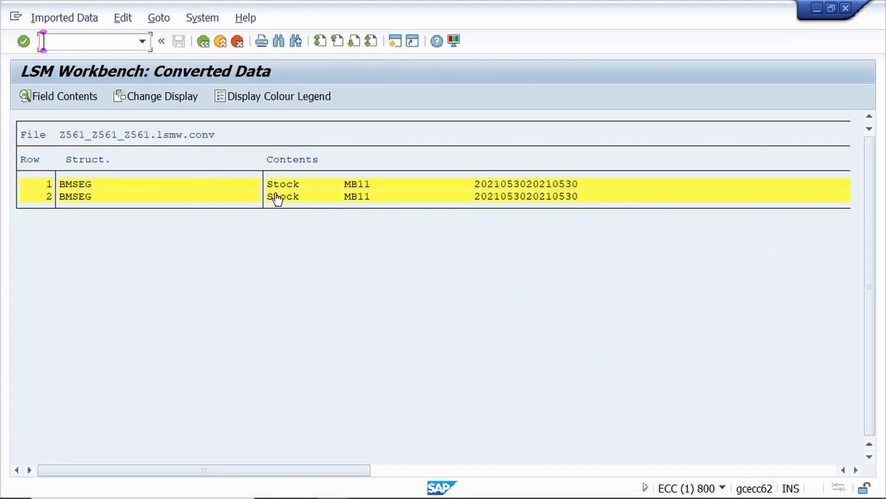
{"action": "left_click", "coordinate": [203, 42]}
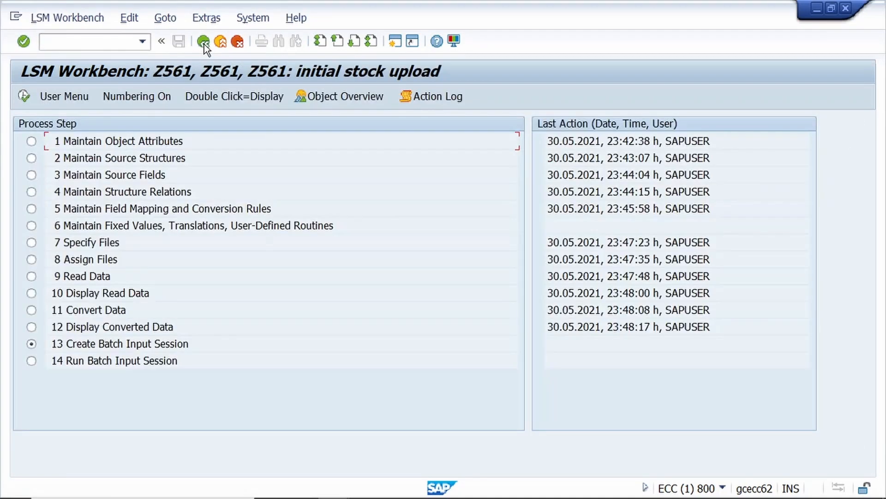
- Create the batch input session from logical file Y561 and open the Stock session in the session overview
{"action": "left_click", "coordinate": [24, 94]}
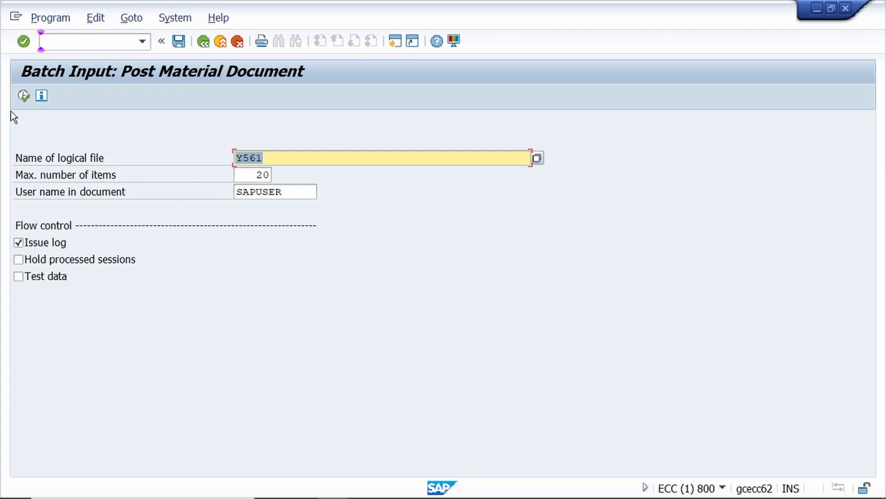
{"action": "left_click", "coordinate": [23, 96]}
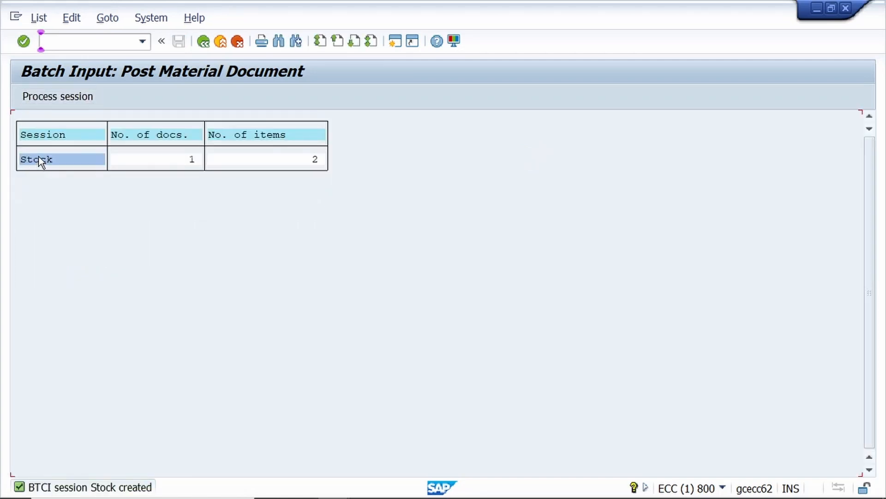
{"action": "left_click", "coordinate": [39, 157]}
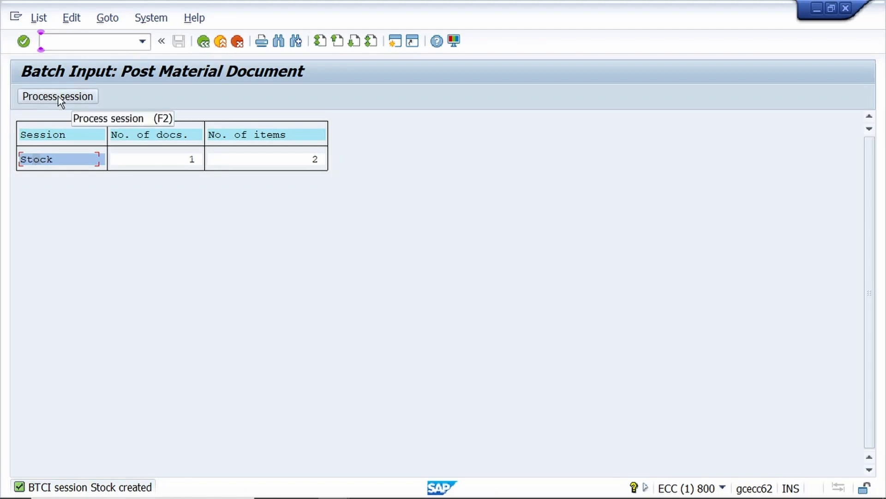
{"action": "left_click", "coordinate": [70, 97]}
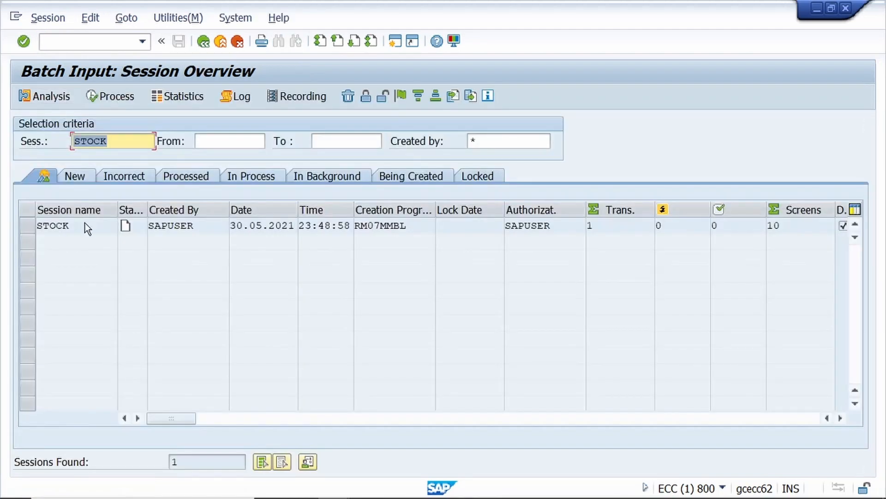
- Start processing the STOCK session in foreground mode with Dynpro standard size
{"action": "left_click", "coordinate": [23, 223]}
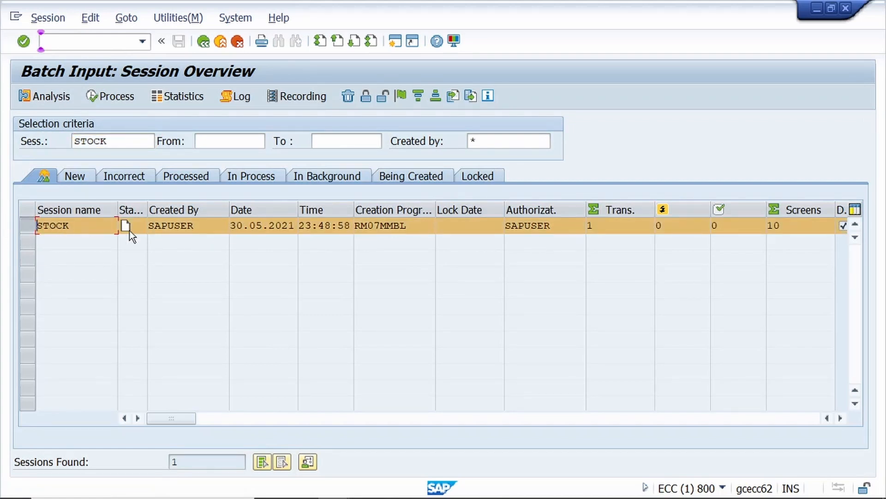
{"action": "left_click", "coordinate": [120, 96]}
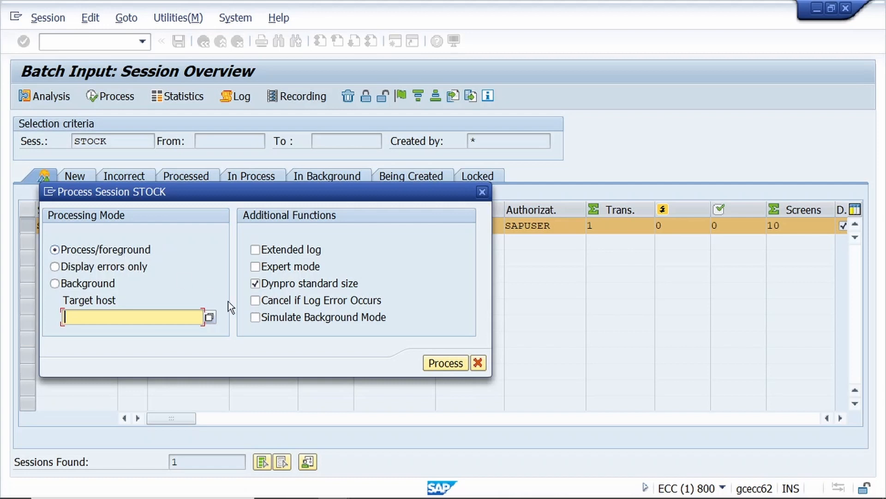
{"action": "left_click", "coordinate": [436, 363]}
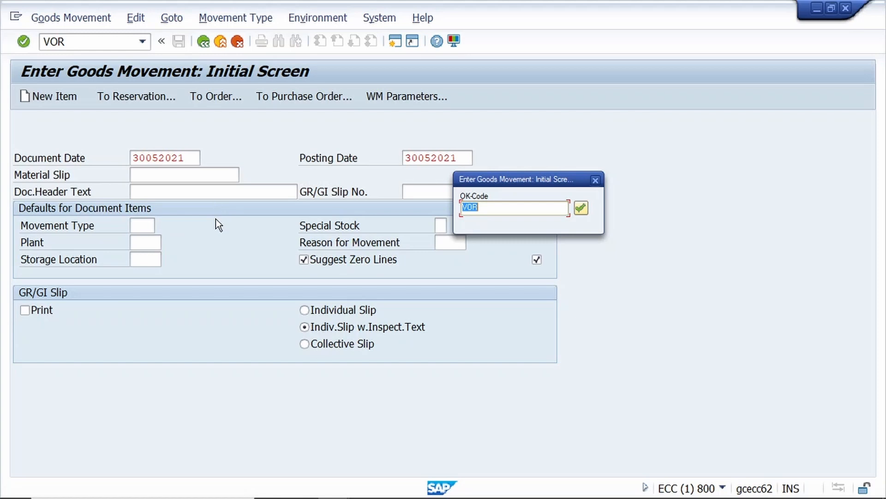
- Confirm every OK-code of the goods movement screens through to posting both movement type 561 items, and return to the session overview
{"action": "left_click", "coordinate": [581, 209]}
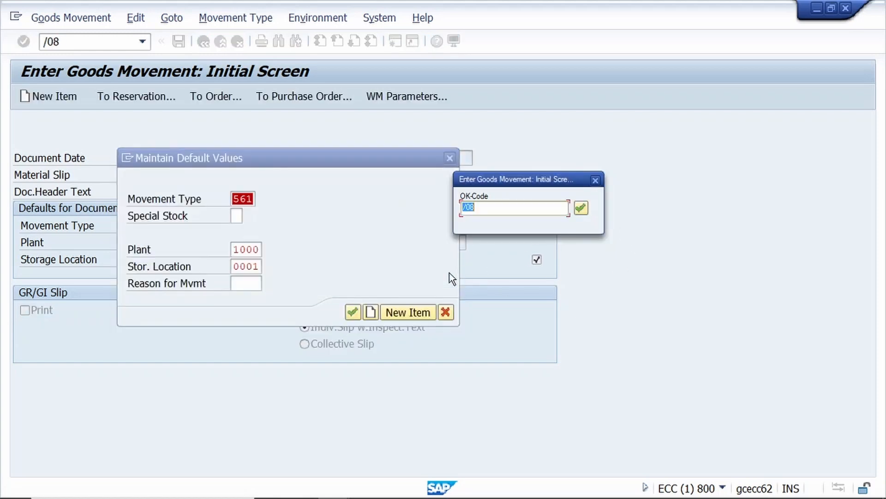
{"action": "left_click", "coordinate": [582, 211]}
{"action": "left_click", "coordinate": [583, 208]}
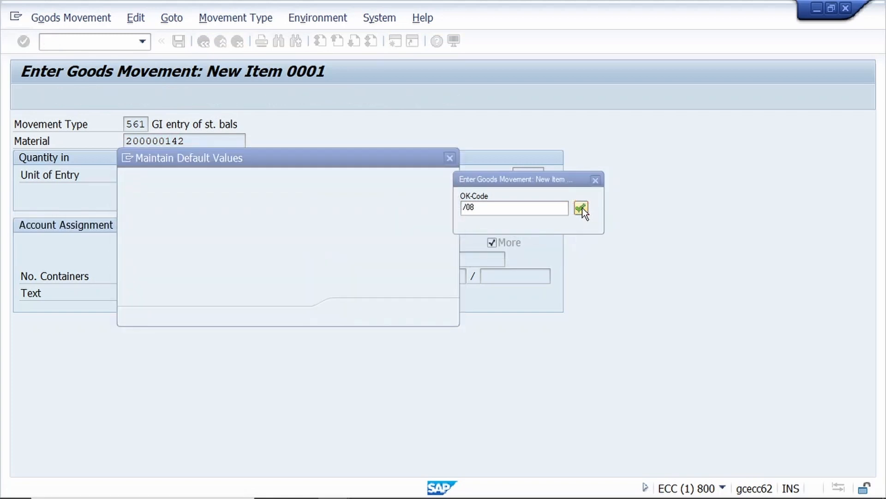
{"action": "left_click", "coordinate": [582, 208]}
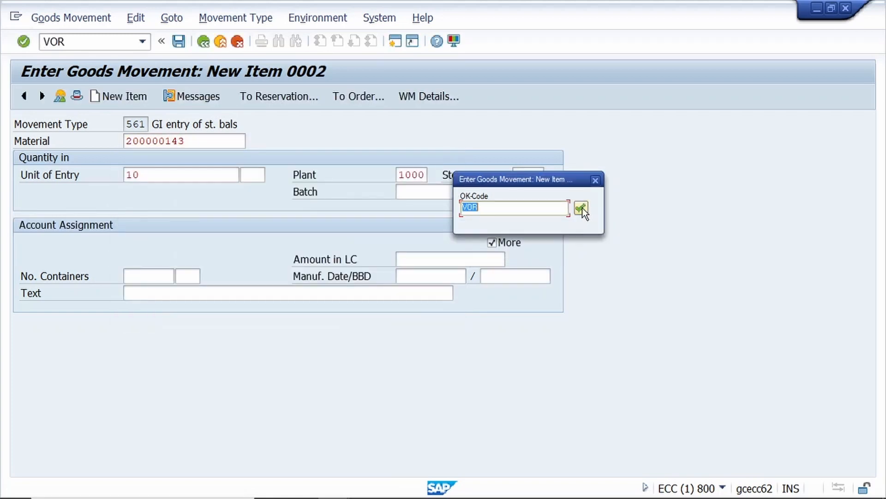
{"action": "left_click", "coordinate": [582, 208]}
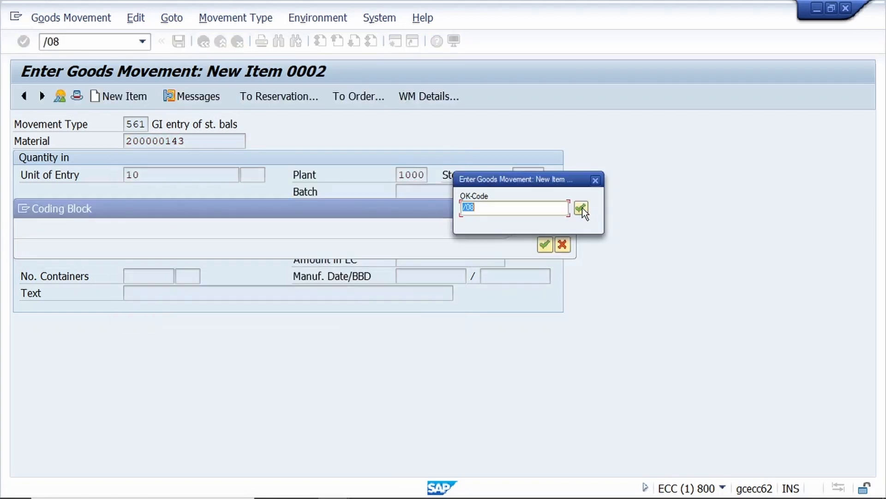
{"action": "left_click", "coordinate": [583, 207]}
{"action": "left_click", "coordinate": [582, 207]}
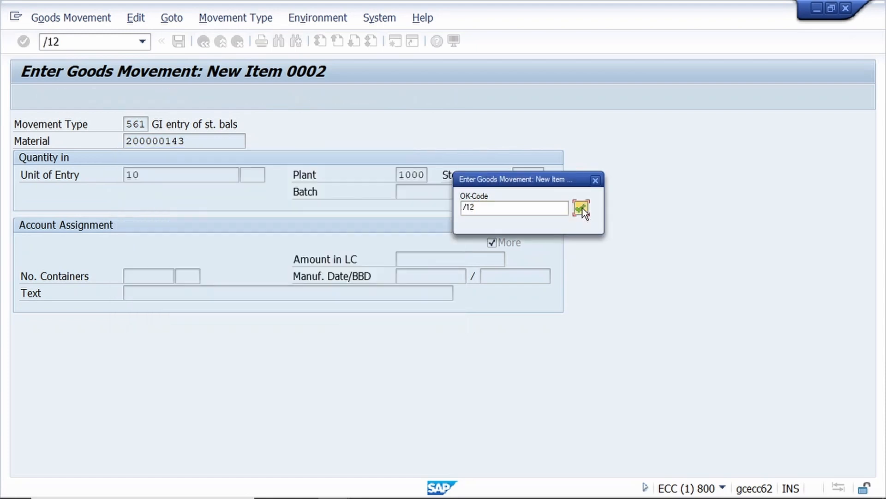
{"action": "left_click", "coordinate": [583, 208]}
{"action": "left_click", "coordinate": [582, 208]}
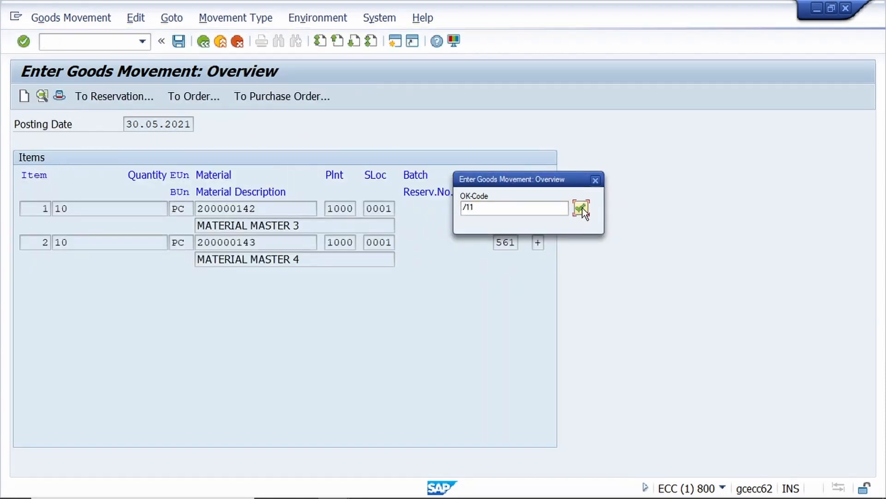
{"action": "left_click", "coordinate": [582, 208]}
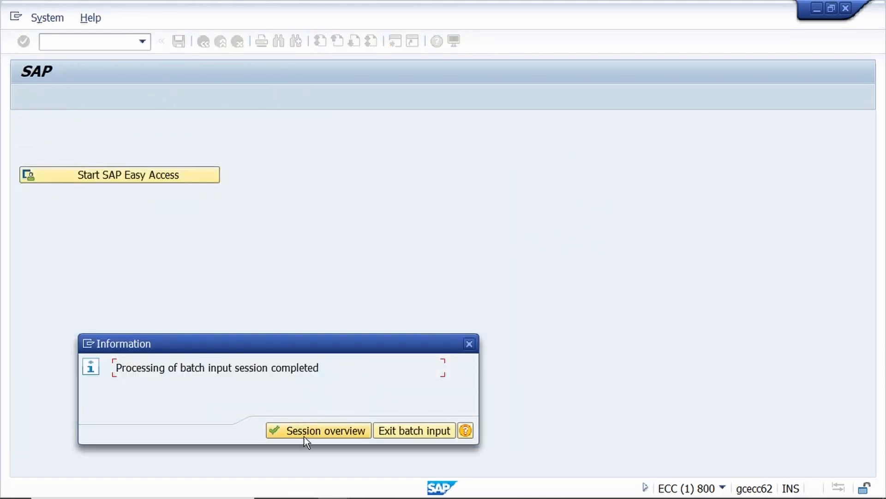
{"action": "left_click", "coordinate": [330, 430]}
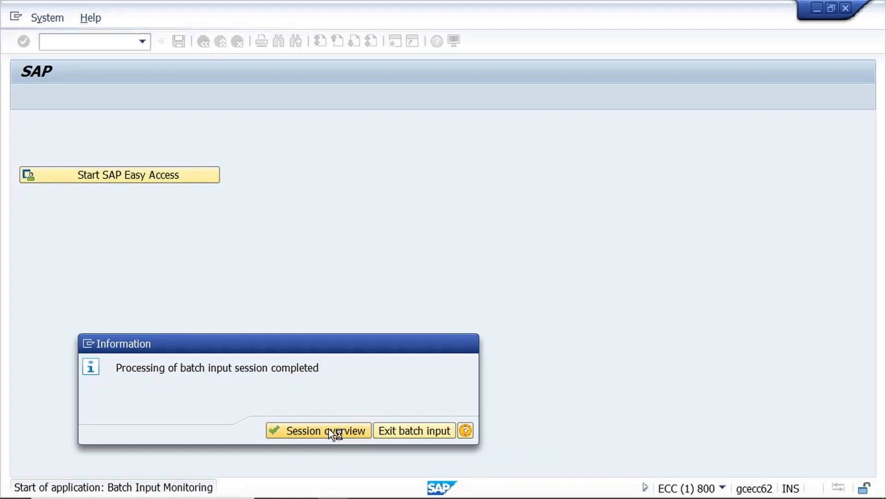